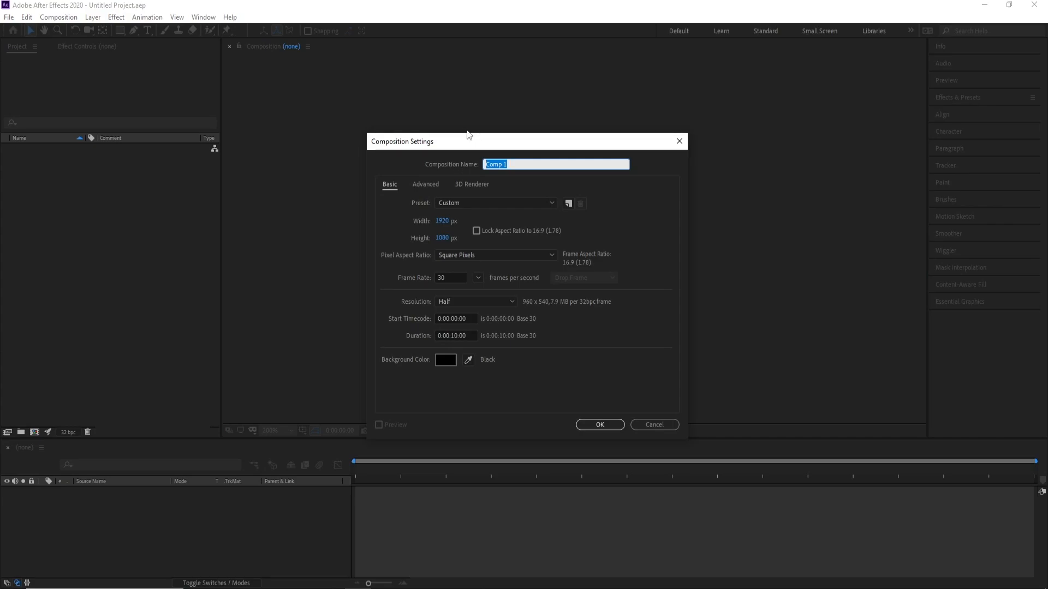
# Create a 1920 × 1080 composition at 30 fps lasting 10 seconds, and set its preview resolution to Full
pyautogui.moveTo(463, 141); pyautogui.dragTo(439, 109)
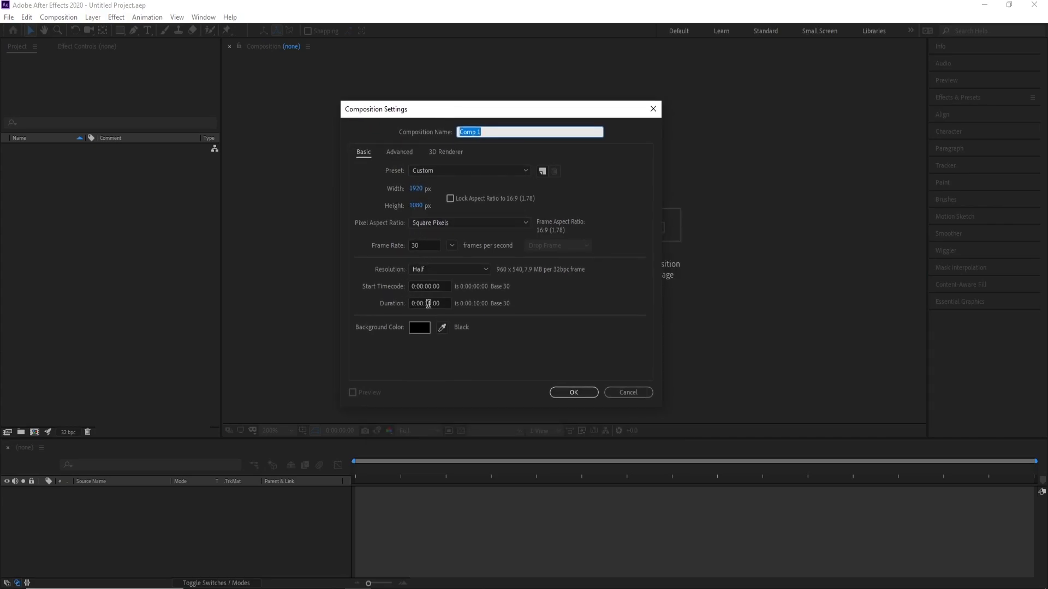
pyautogui.click(565, 393)
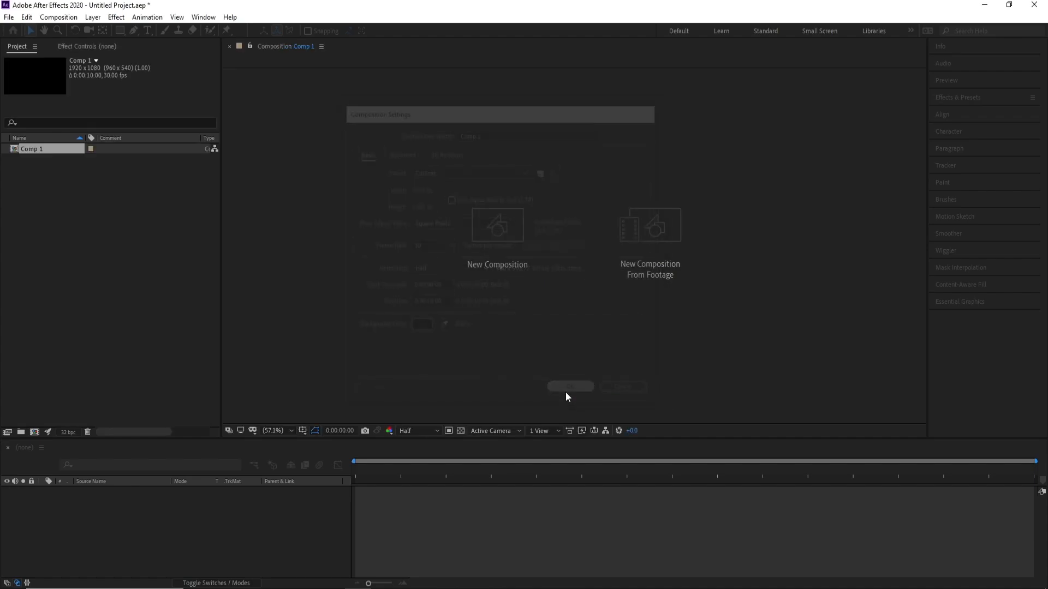
pyautogui.click(413, 431)
pyautogui.click(421, 451)
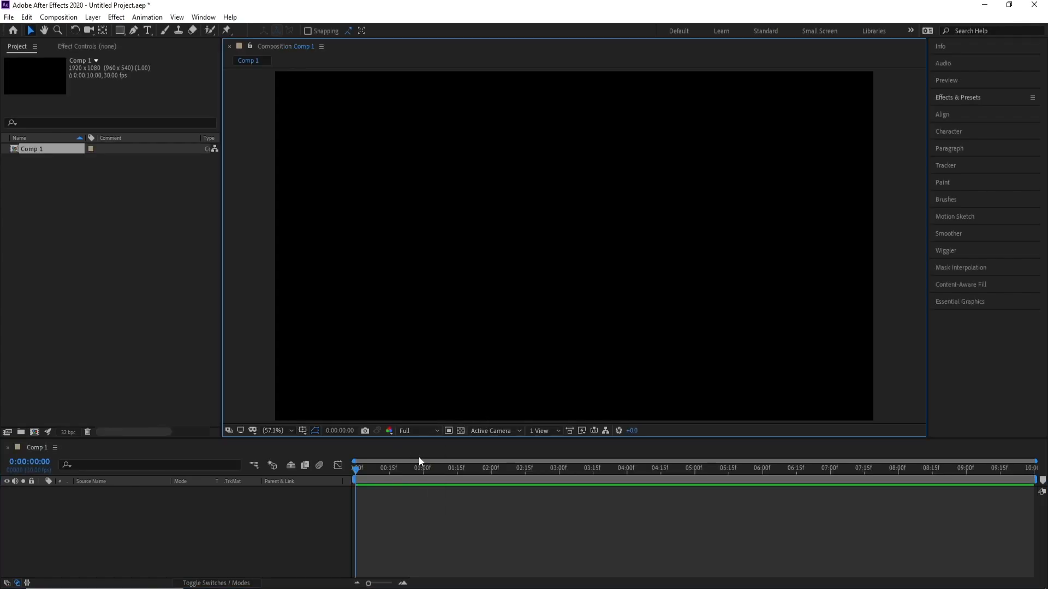
# Add a black 1920 × 1080 px solid layer named Background to the composition
pyautogui.click(93, 17)
pyautogui.moveTo(125, 30)
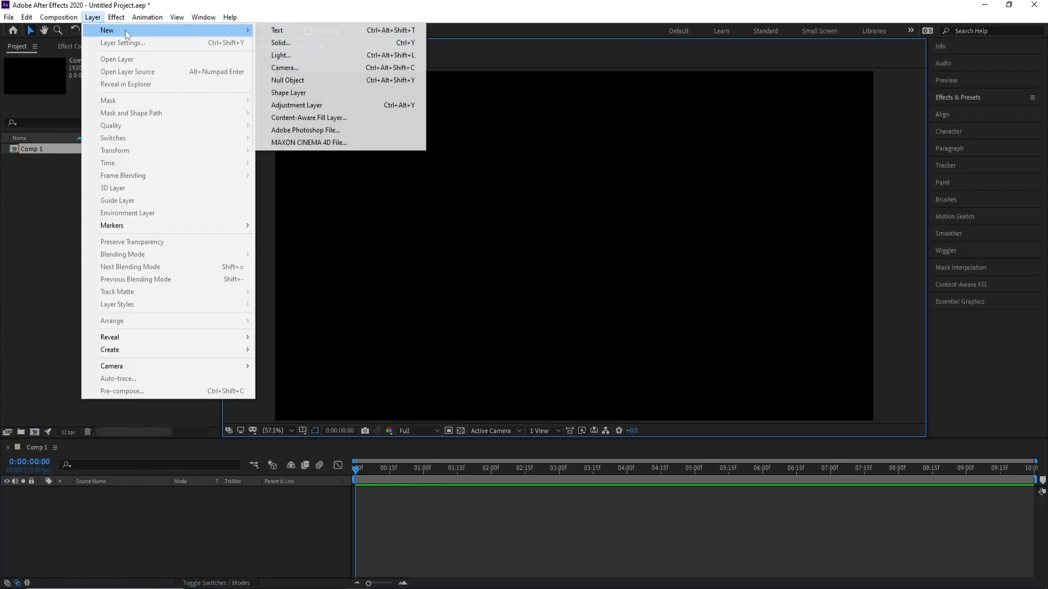
pyautogui.click(306, 44)
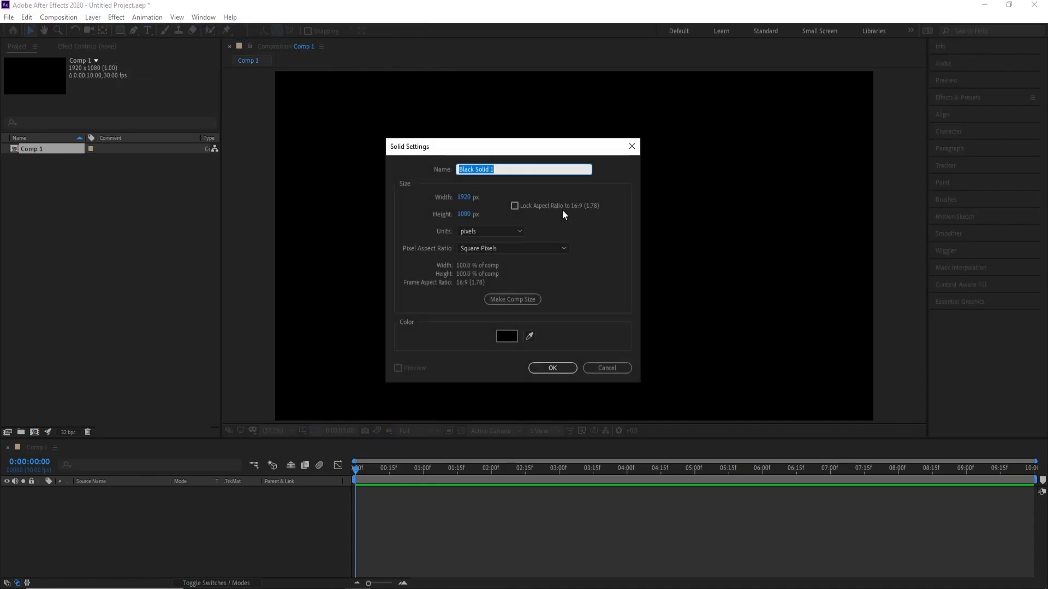
pyautogui.write('Background')
pyautogui.press('Return')
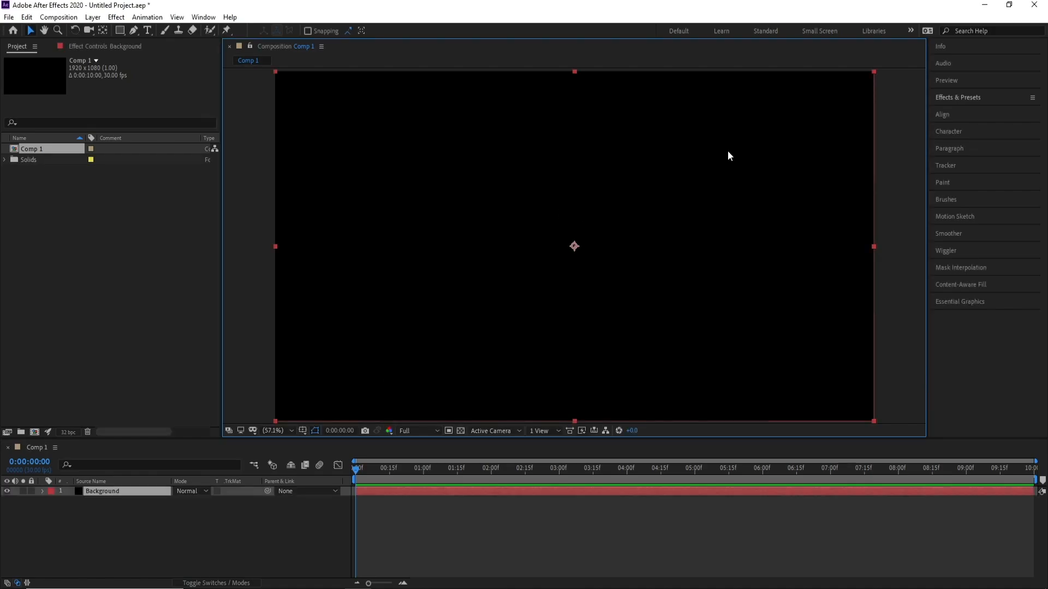
# Find the Fractal Noise effect and apply it to the Background layer
pyautogui.click(990, 100)
pyautogui.click(976, 111)
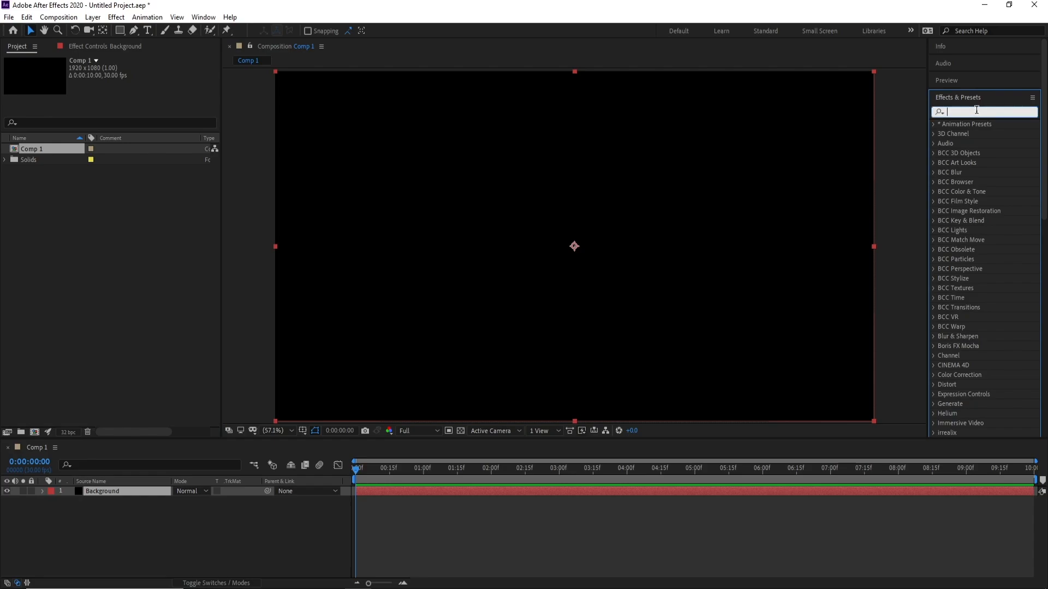
pyautogui.write('fractal')
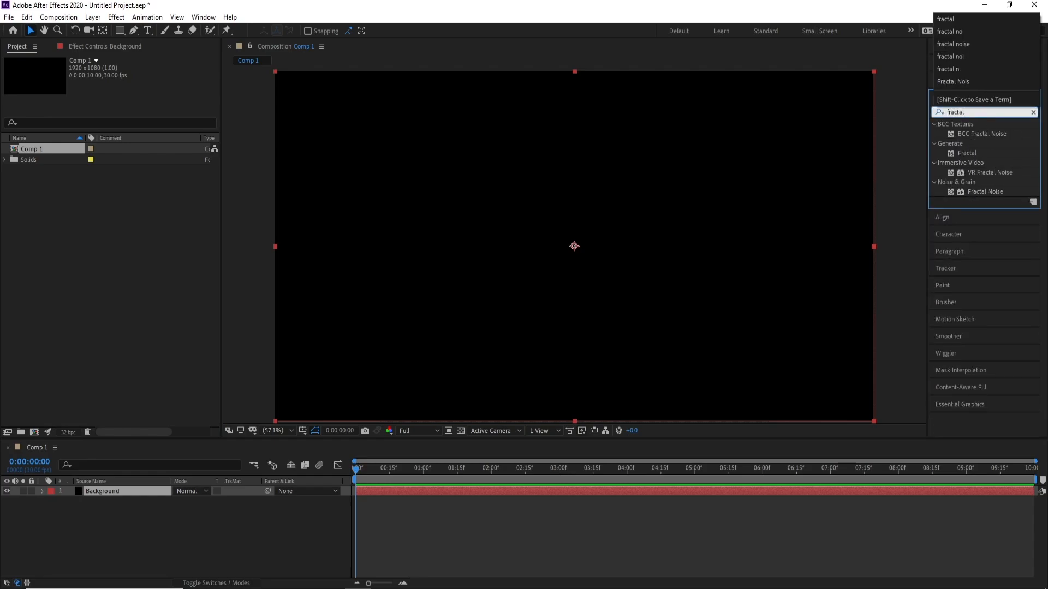
pyautogui.moveTo(991, 192); pyautogui.dragTo(455, 491)
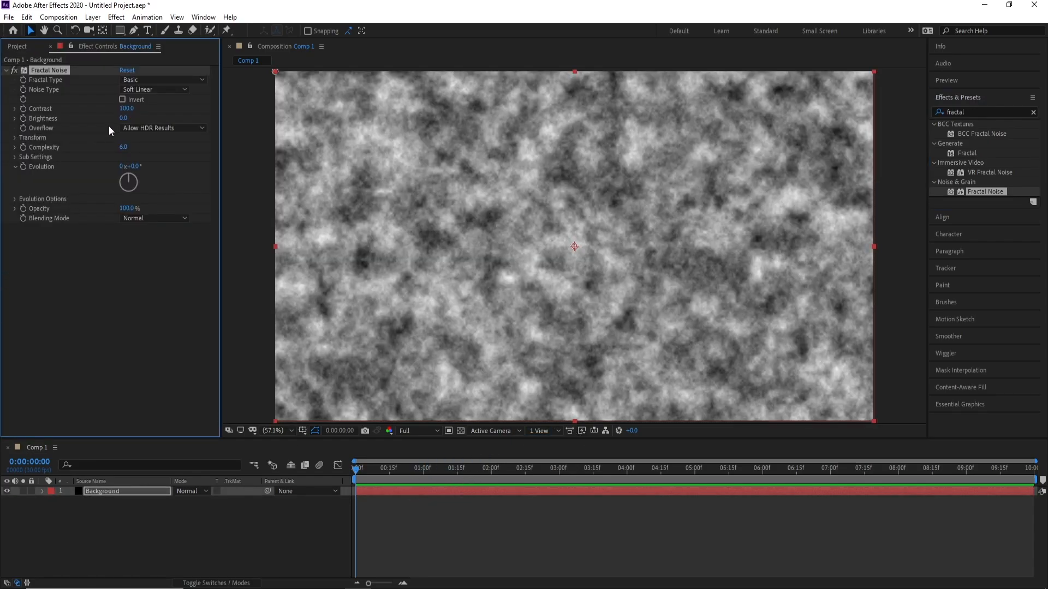
# Set the Fractal Noise fractal type to Dynamic and invert the noise
pyautogui.click(140, 80)
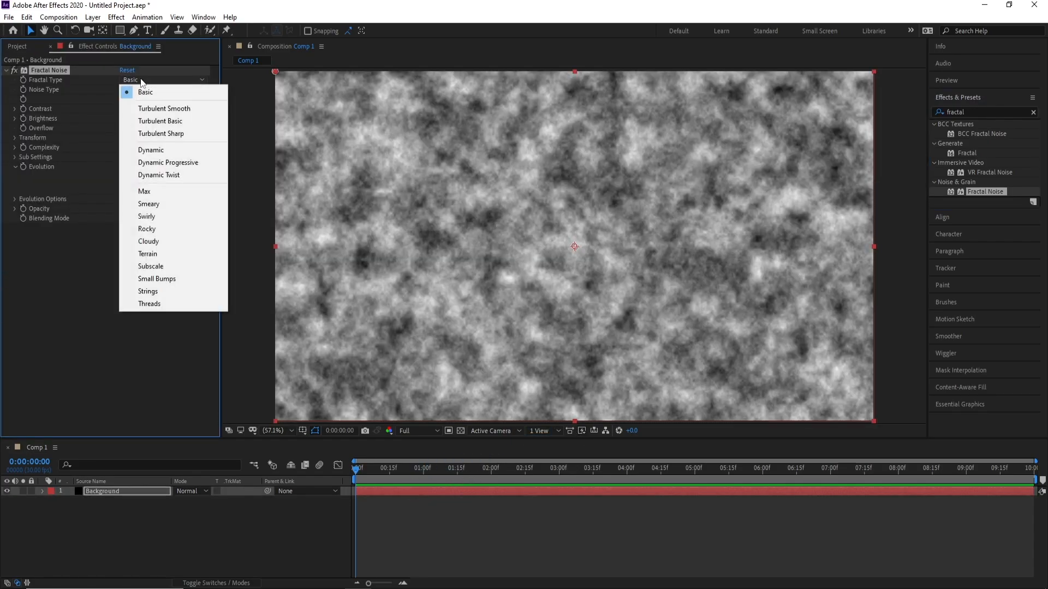
pyautogui.click(172, 153)
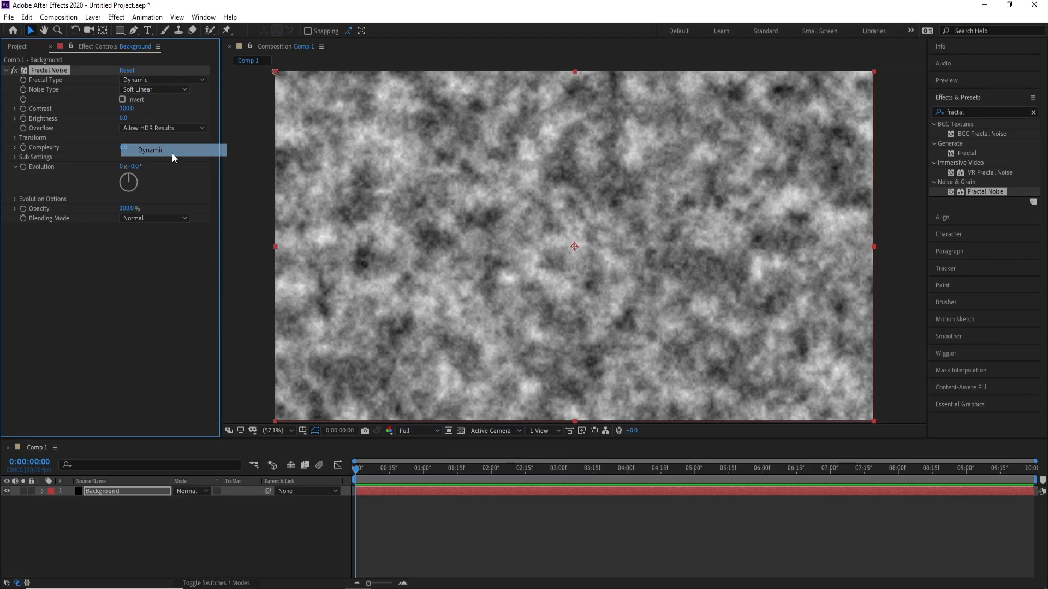
pyautogui.click(122, 99)
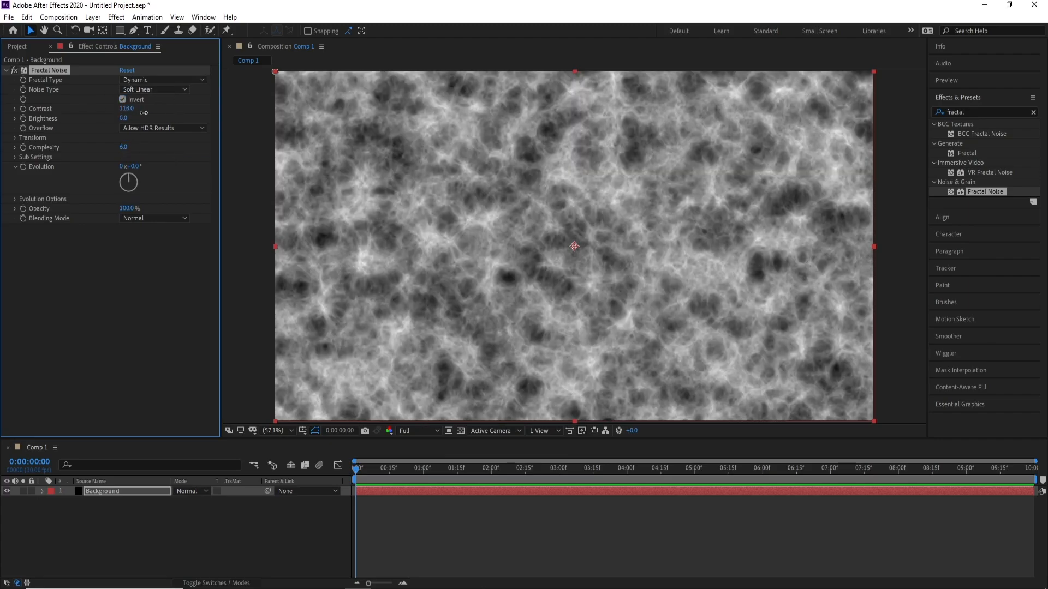
# Set the Fractal Noise contrast to 250
pyautogui.moveTo(143, 112); pyautogui.dragTo(168, 114)
pyautogui.click(130, 109)
pyautogui.write('2')
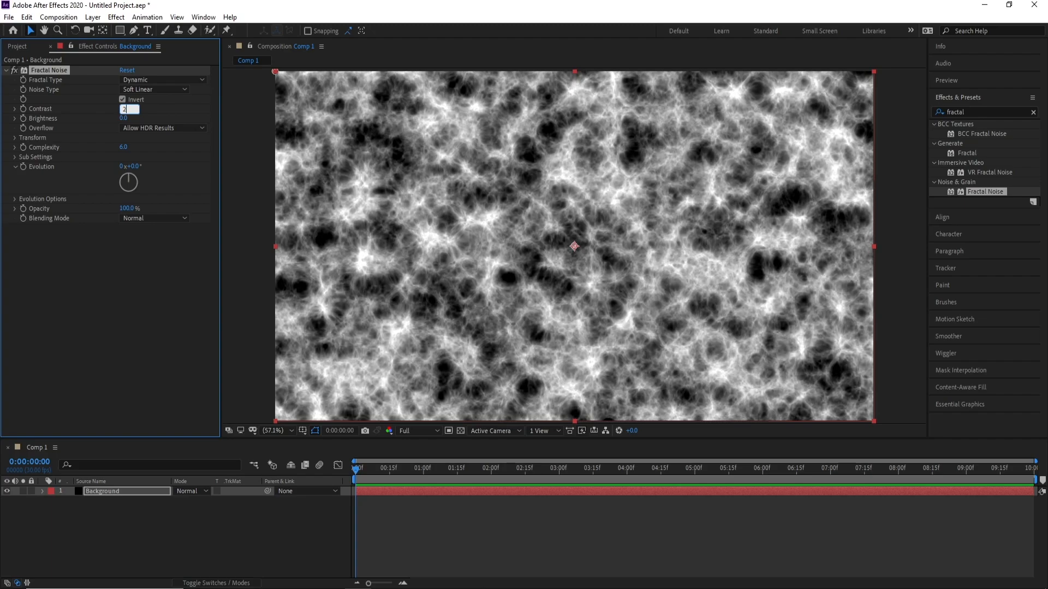
pyautogui.write('50')
pyautogui.press('Return')
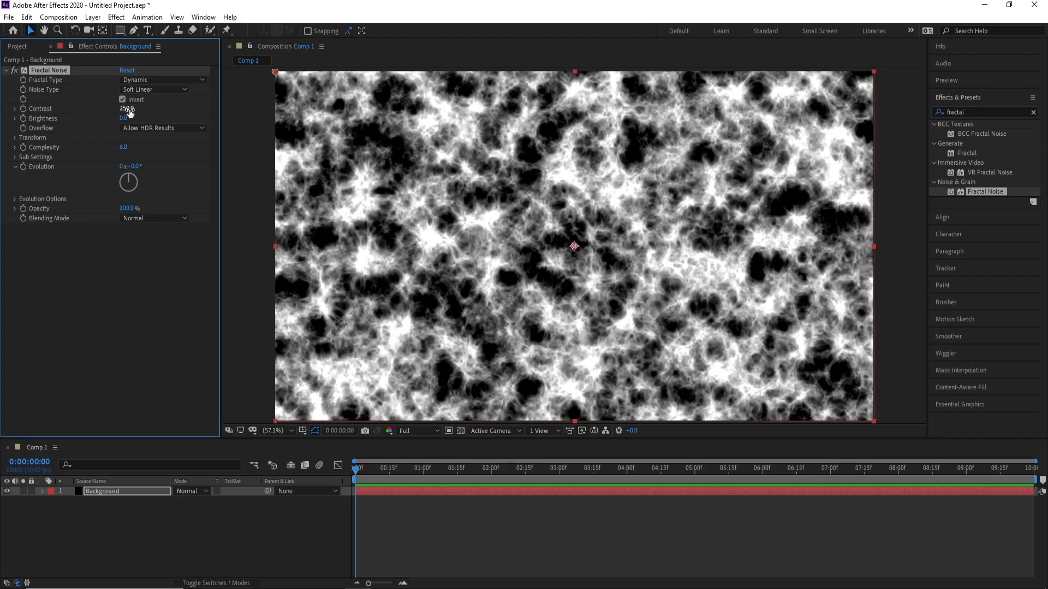
# Set the Fractal Noise brightness to -25 and its overflow to Clip
pyautogui.click(123, 118)
pyautogui.write('-25')
pyautogui.press('Return')
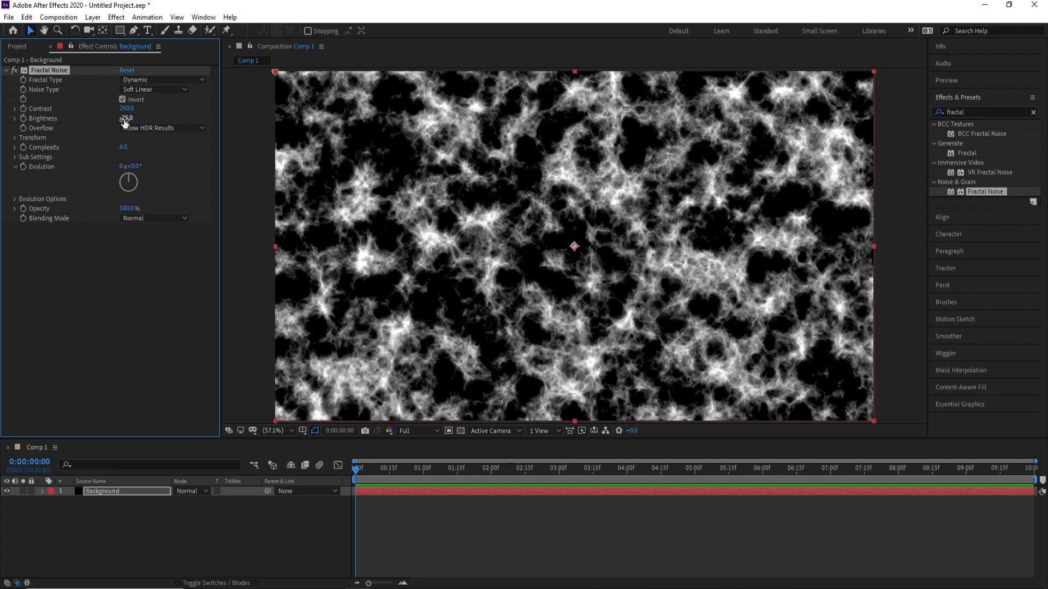
pyautogui.click(158, 127)
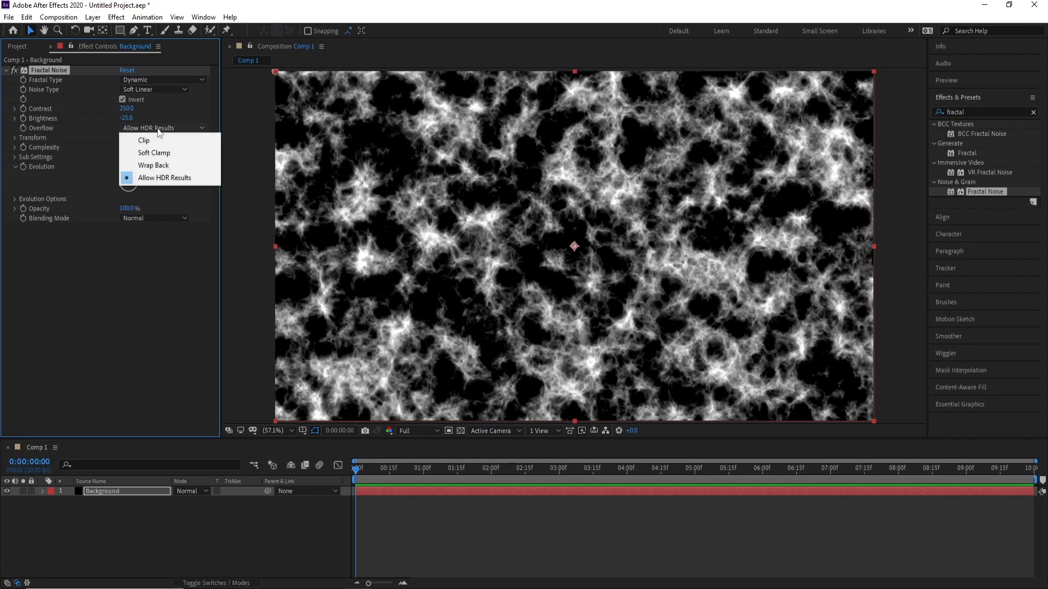
pyautogui.click(156, 141)
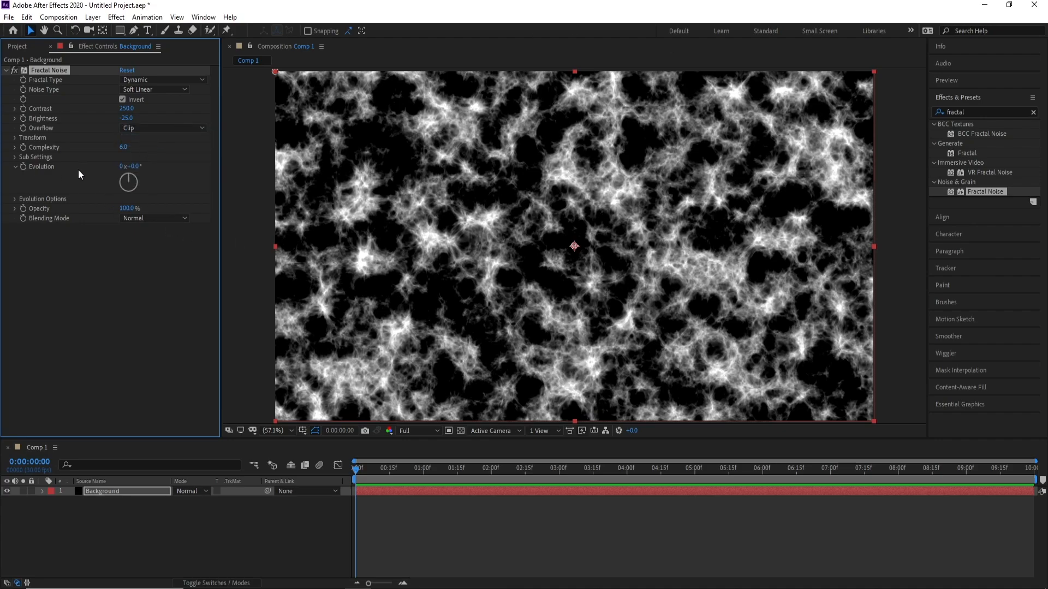
# Animate the Fractal Noise evolution with the expression time*100, preview it, and collapse the Background layer's properties
pyautogui.keyDown('alt'); pyautogui.click(23, 166); pyautogui.keyUp('alt')
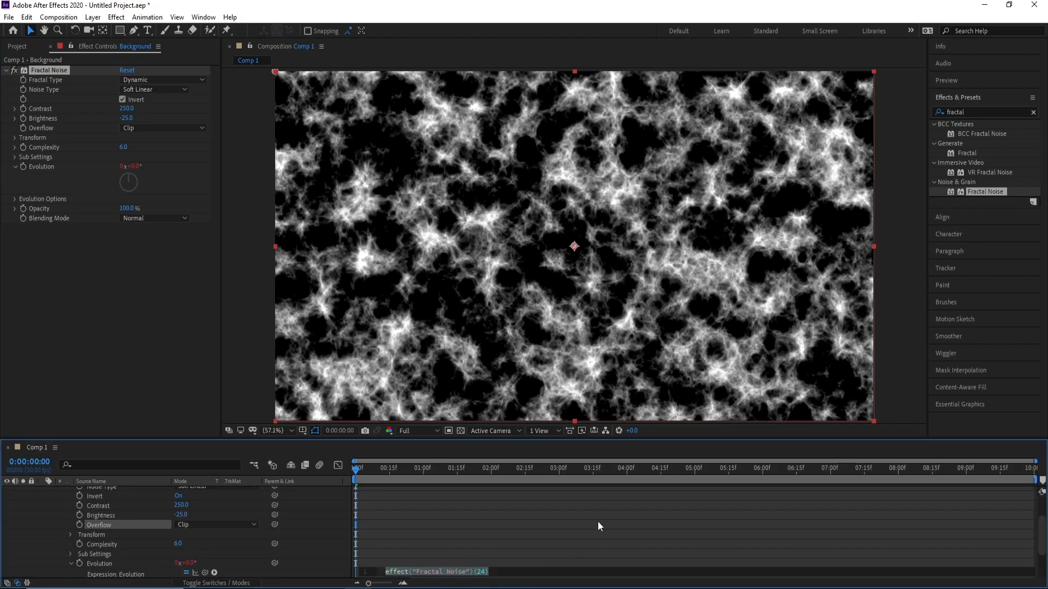
pyautogui.write('time')
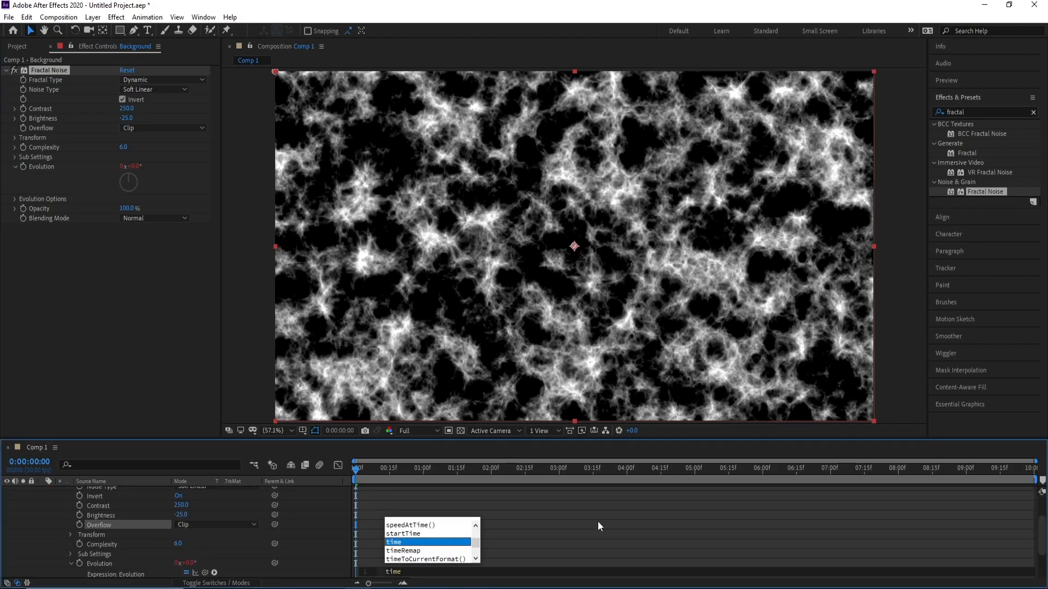
pyautogui.write('*100')
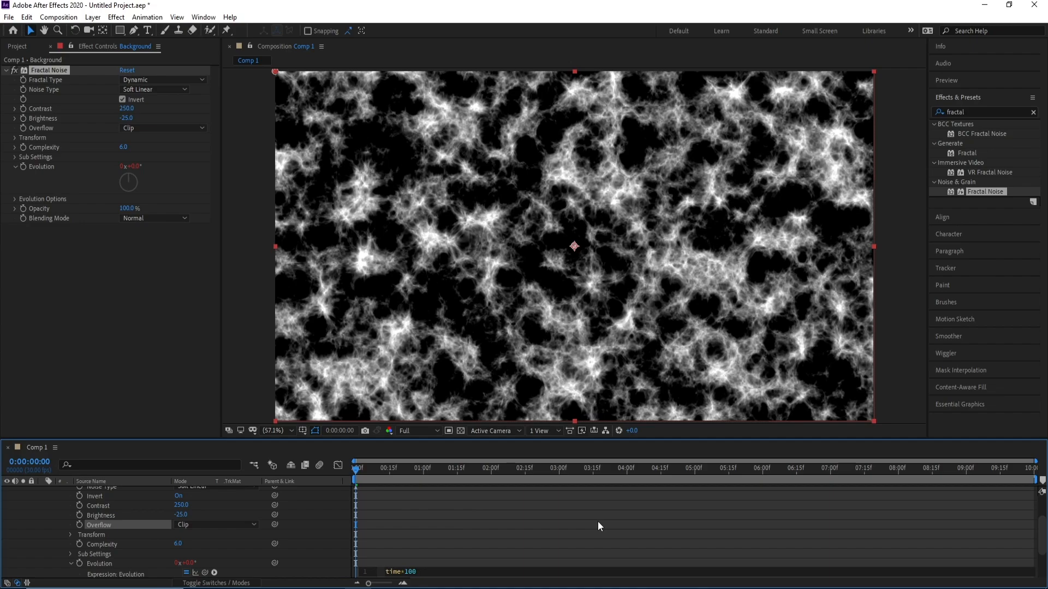
pyautogui.click(238, 376)
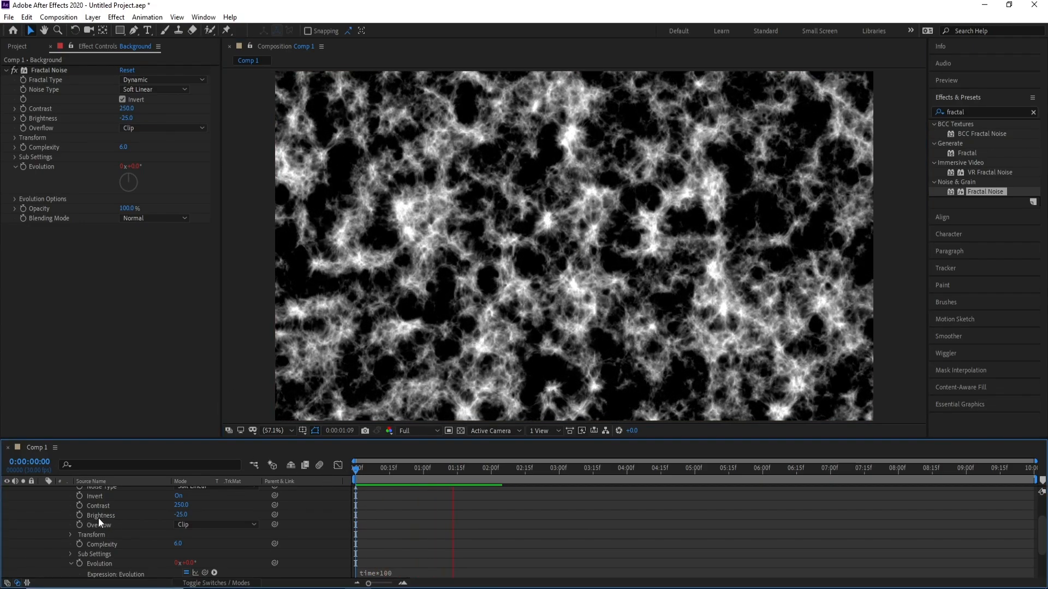
pyautogui.scroll(5, 110, 530)
pyautogui.click(42, 491)
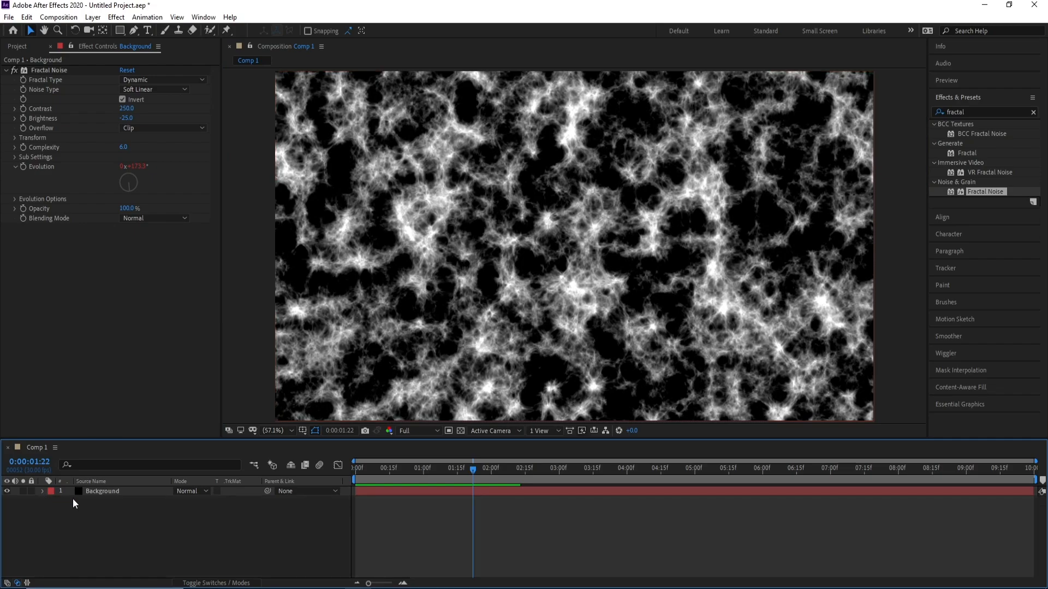
# Find the Circle effect and apply it to the Background layer
pyautogui.click(102, 492)
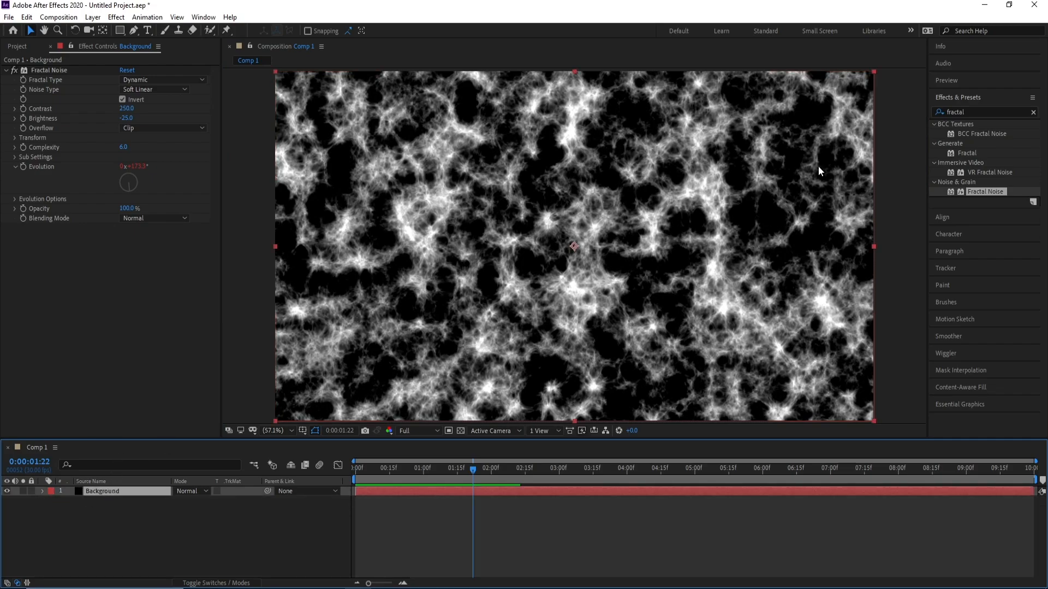
pyautogui.click(979, 113)
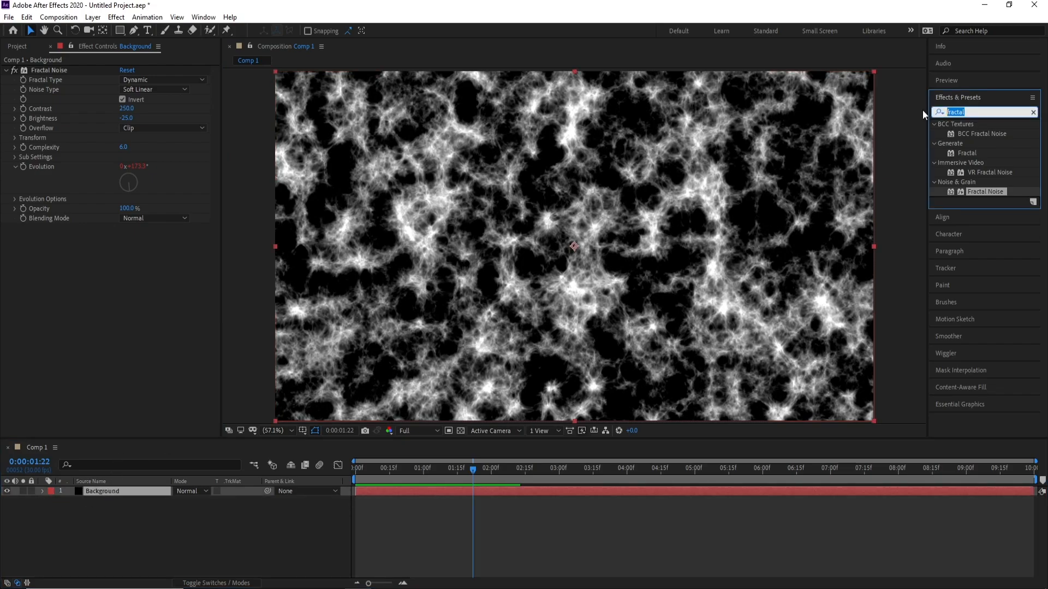
pyautogui.write('ci')
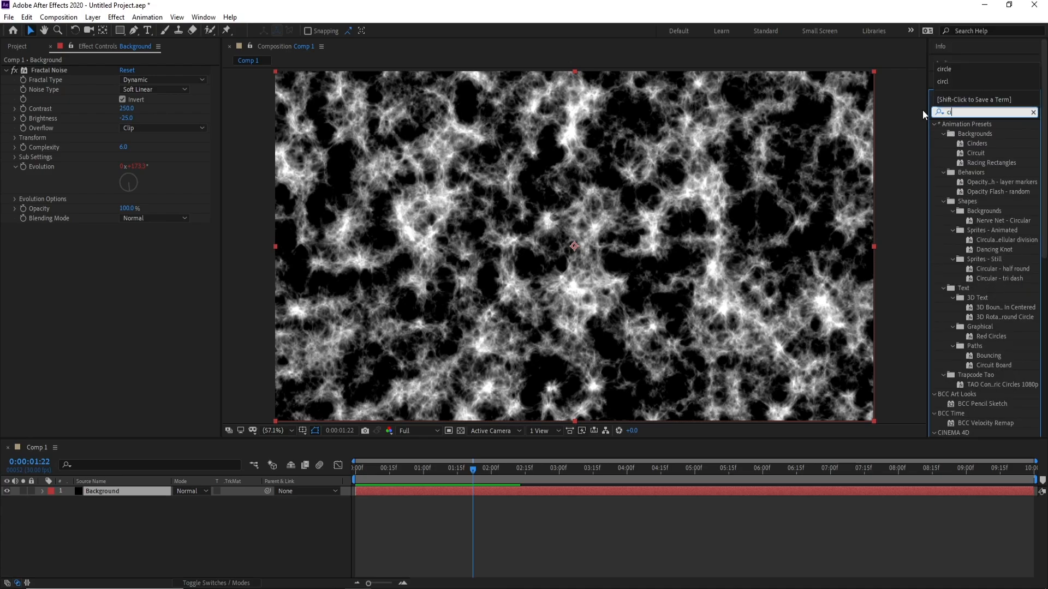
pyautogui.write('rcl')
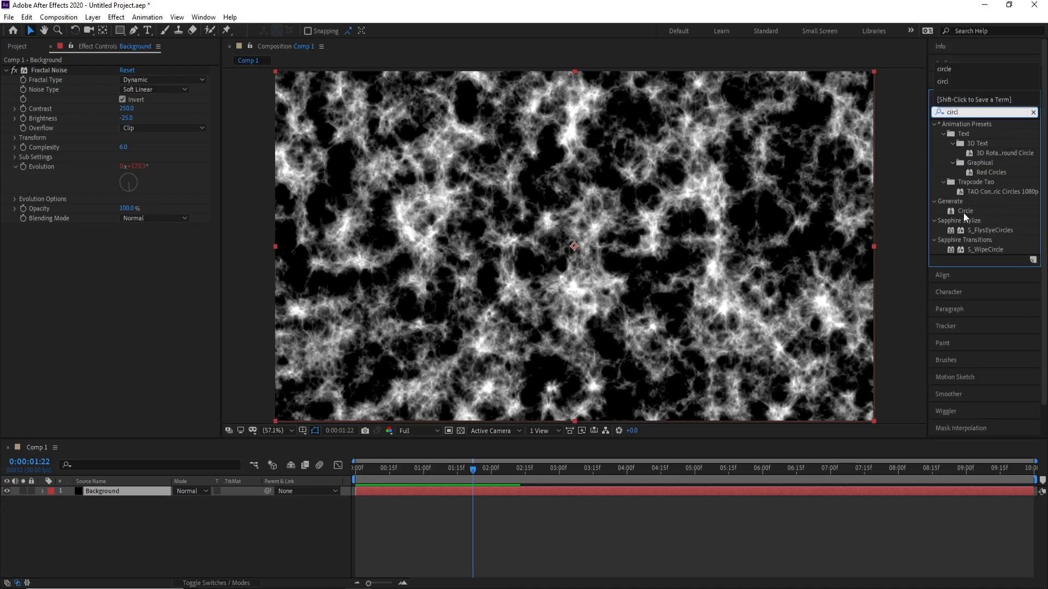
pyautogui.moveTo(964, 212); pyautogui.dragTo(760, 499)
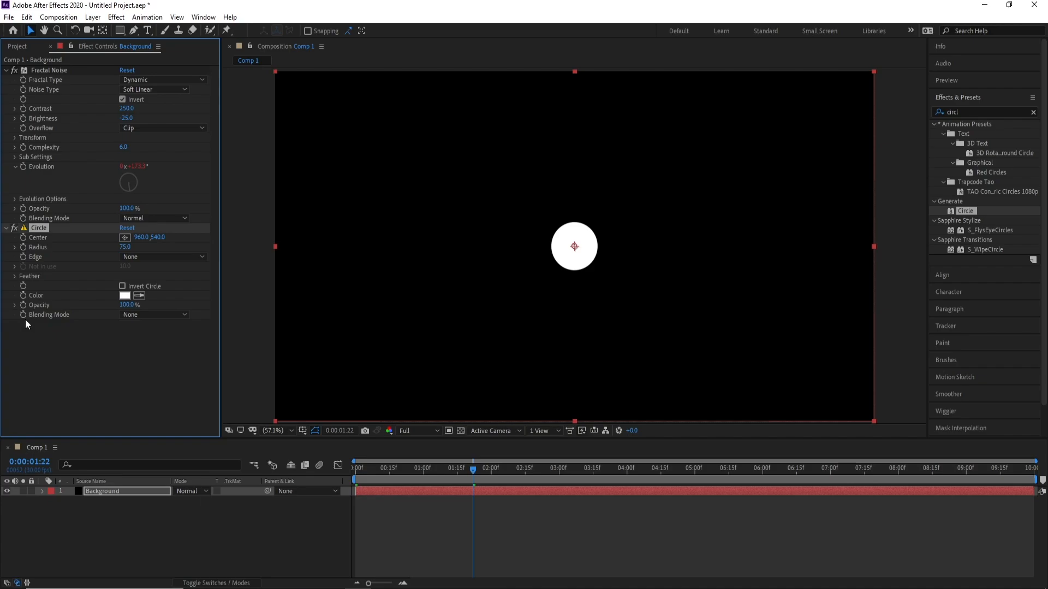
# Set the Circle effect's blending mode to Stencil Alpha and enlarge its radius to about 421
pyautogui.click(144, 316)
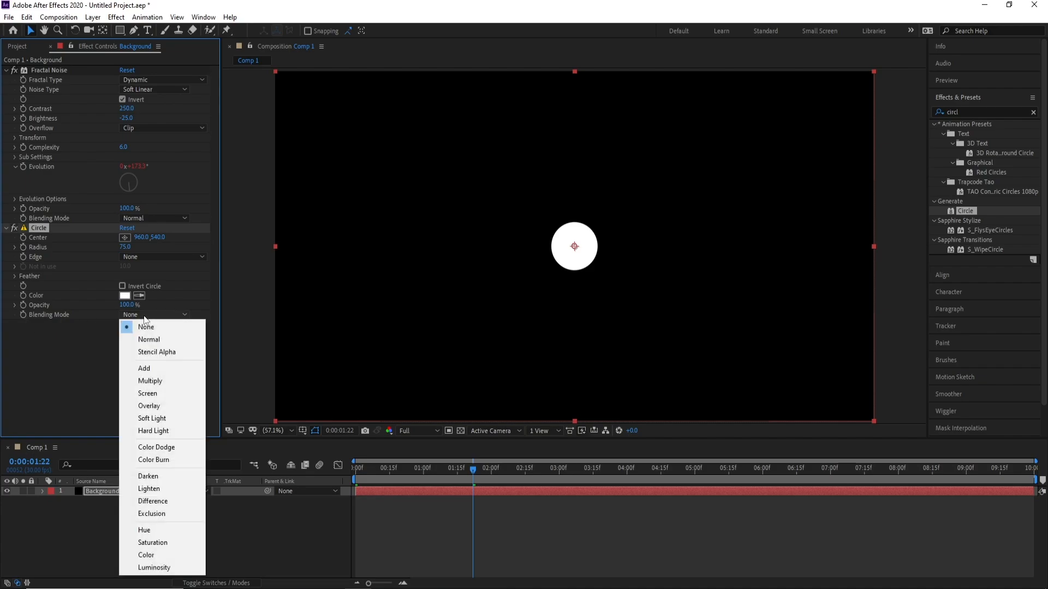
pyautogui.click(158, 352)
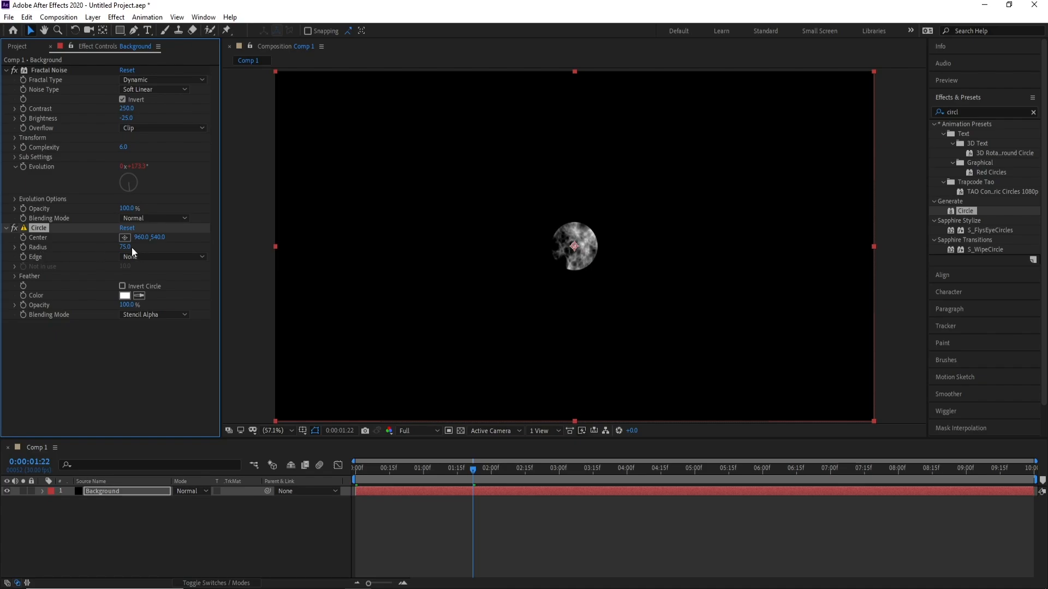
pyautogui.moveTo(132, 247); pyautogui.dragTo(328, 260)
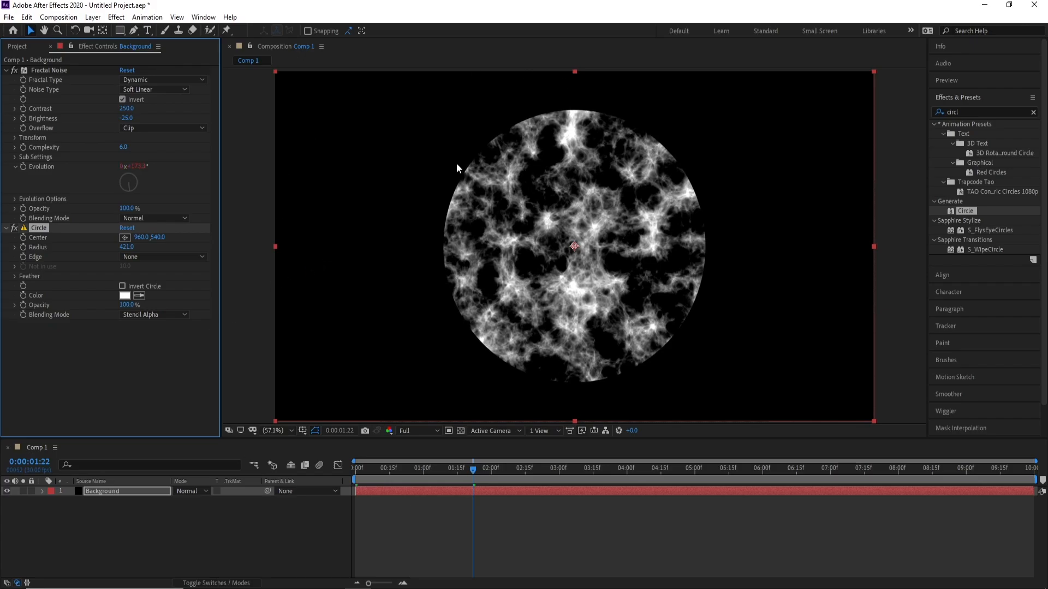
# Apply the CC Radial Blur effect to the Background layer and set its type to Fading Zoom
pyautogui.click(974, 111)
pyautogui.write('c')
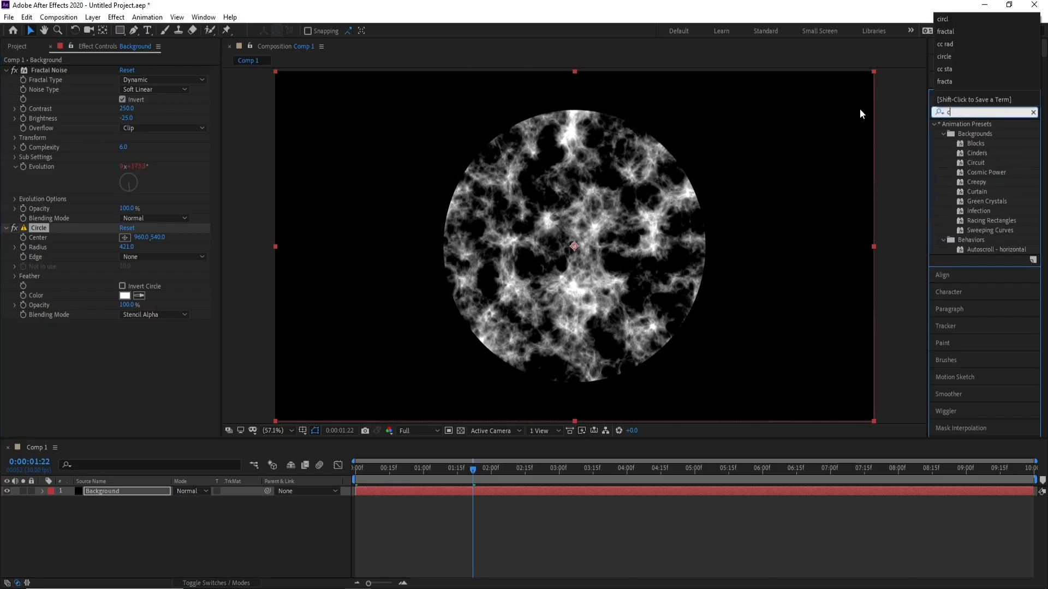
pyautogui.write('c rad')
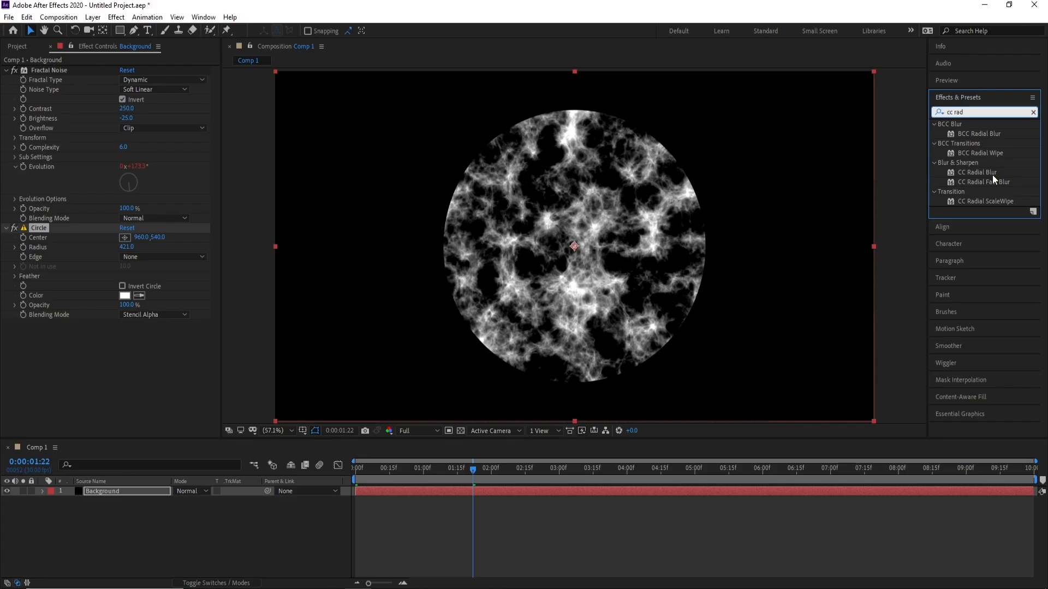
pyautogui.moveTo(990, 175); pyautogui.dragTo(476, 491)
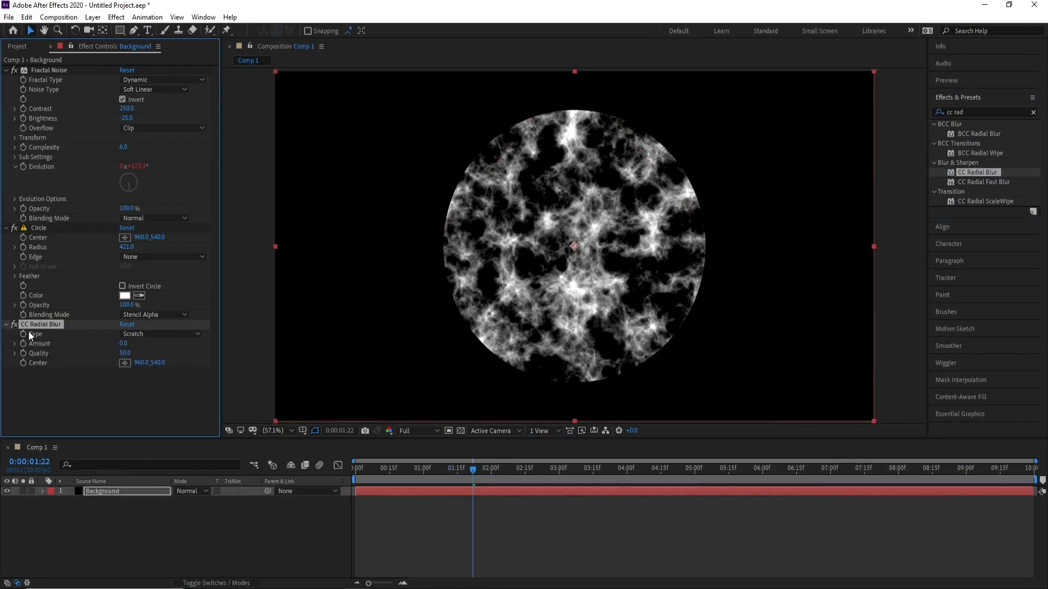
pyautogui.click(142, 334)
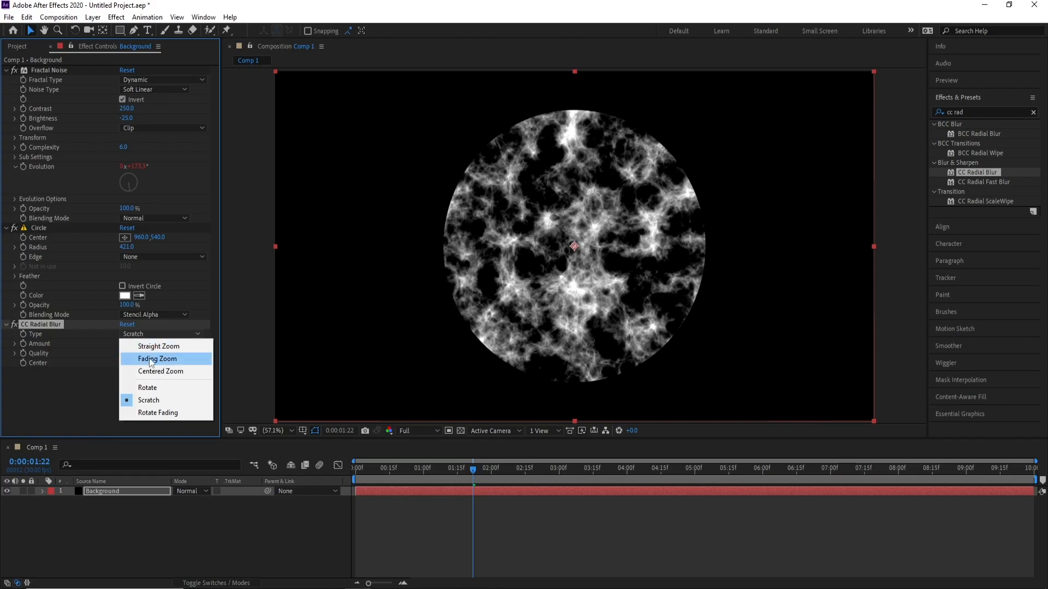
pyautogui.click(152, 360)
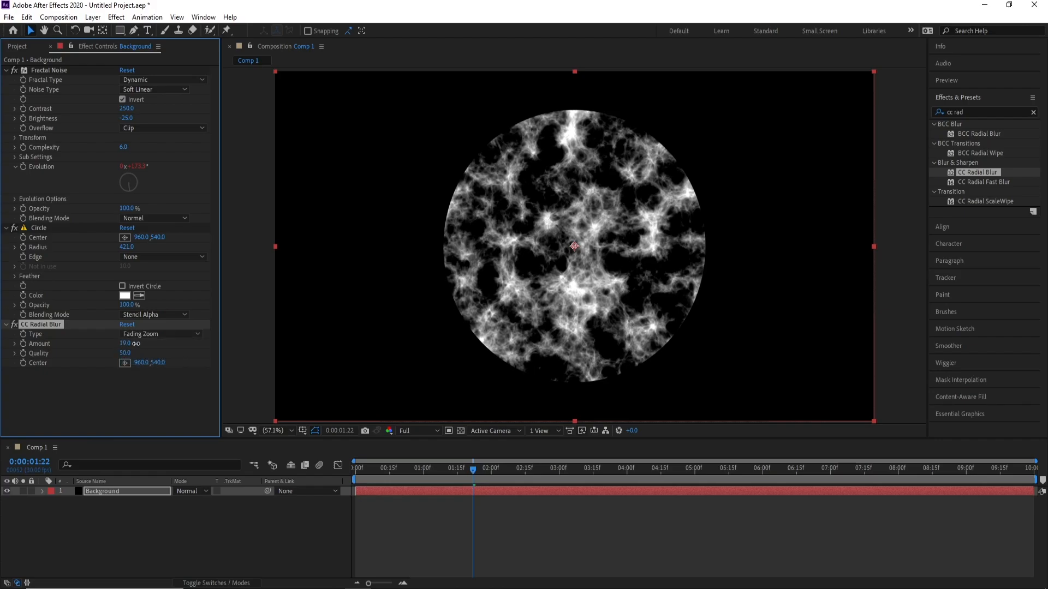
# Set the CC Radial Blur amount to about 110
pyautogui.moveTo(136, 343); pyautogui.dragTo(211, 350)
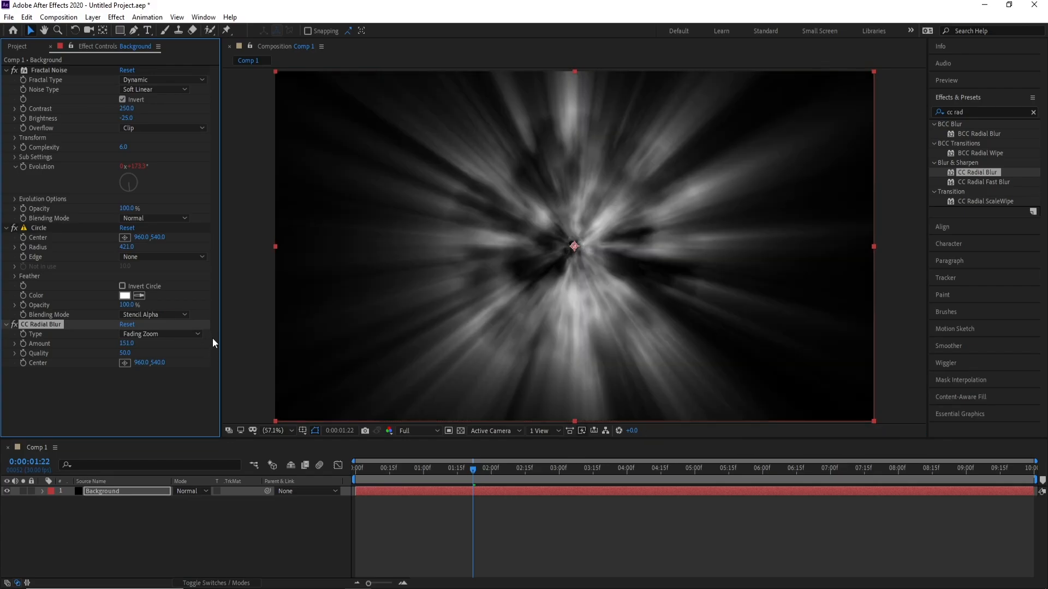
pyautogui.moveTo(127, 343); pyautogui.dragTo(107, 348)
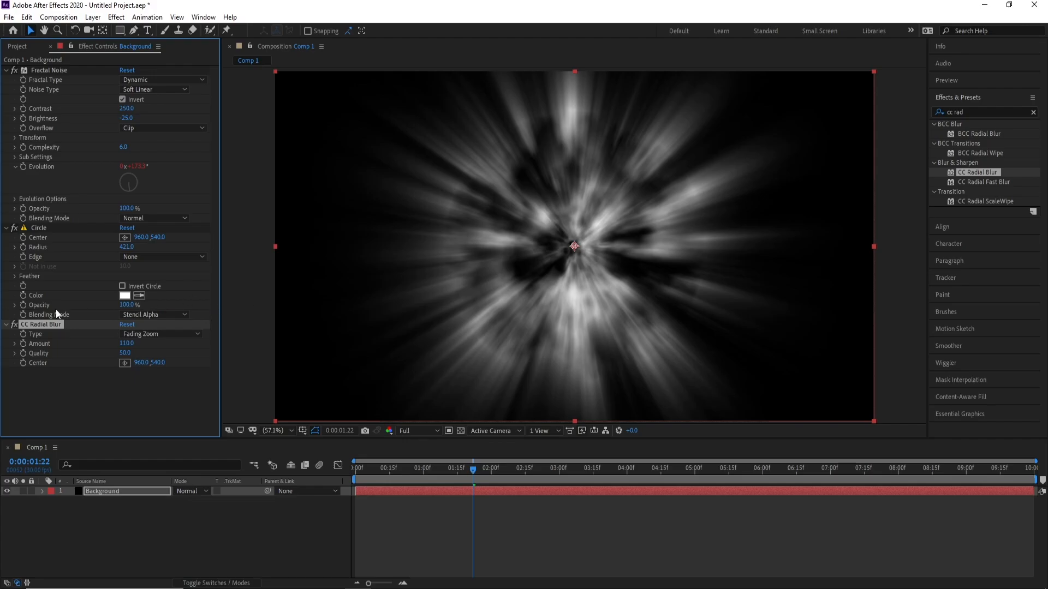
# Duplicate the Circle effect on the Background layer and reset the copy to its default settings
pyautogui.click(43, 227)
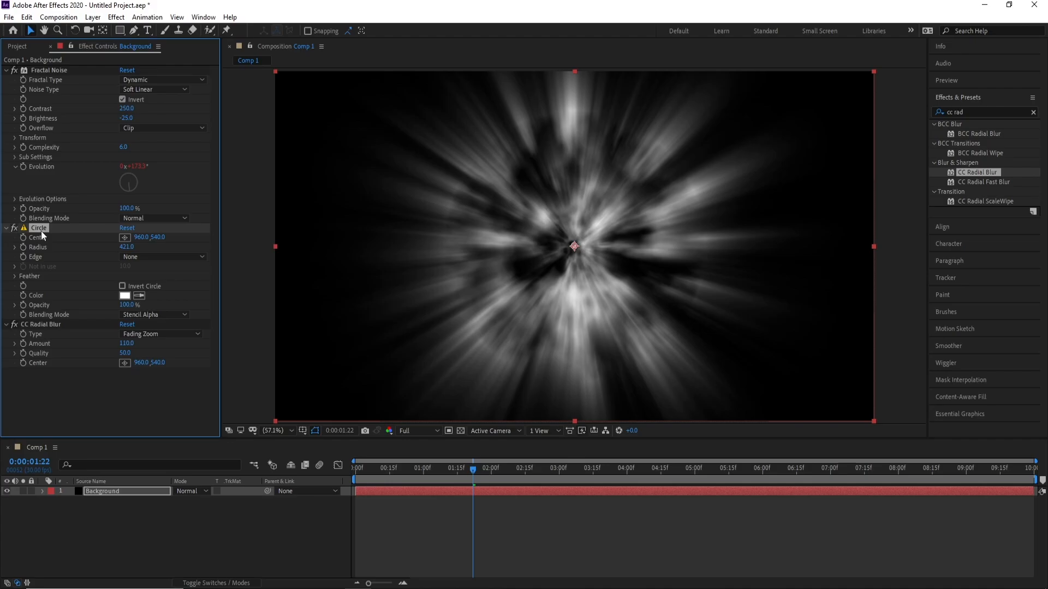
pyautogui.hotkey('ctrl', 'd')
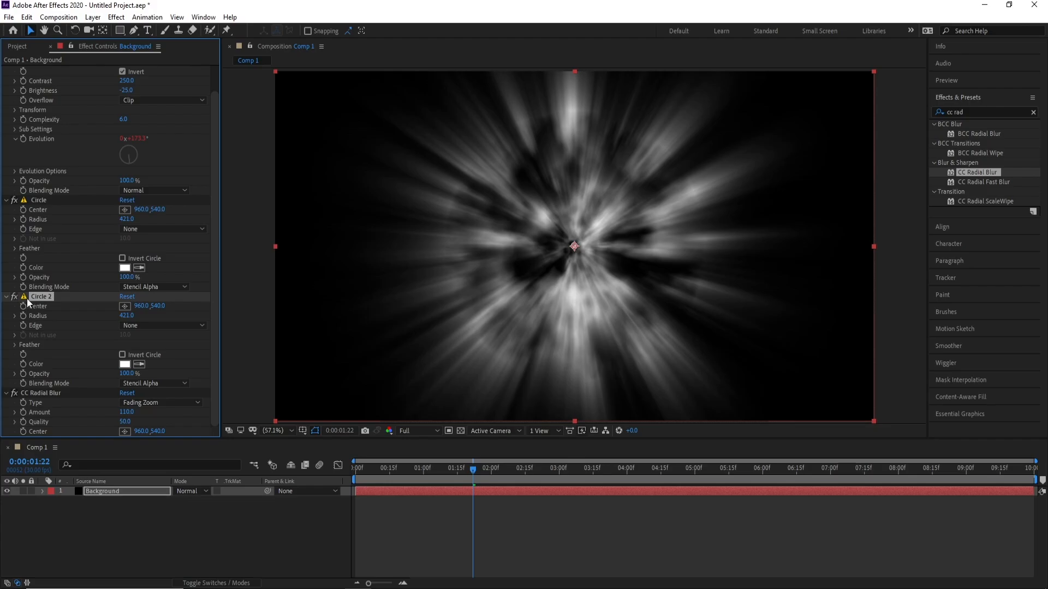
pyautogui.click(127, 297)
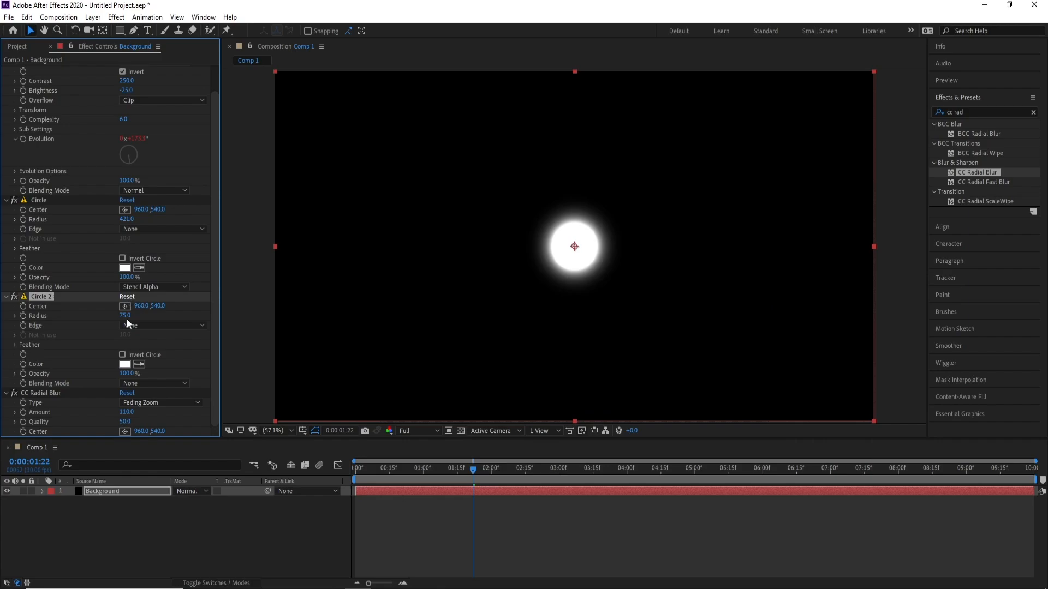
# Set the Circle 2 effect's color to black and its blending mode to Normal
pyautogui.click(125, 364)
pyautogui.moveTo(116, 340)
pyautogui.mouseDown()
pyautogui.moveTo(206, 335)
pyautogui.moveTo(234, 353)
pyautogui.mouseUp()
pyautogui.click(341, 209)
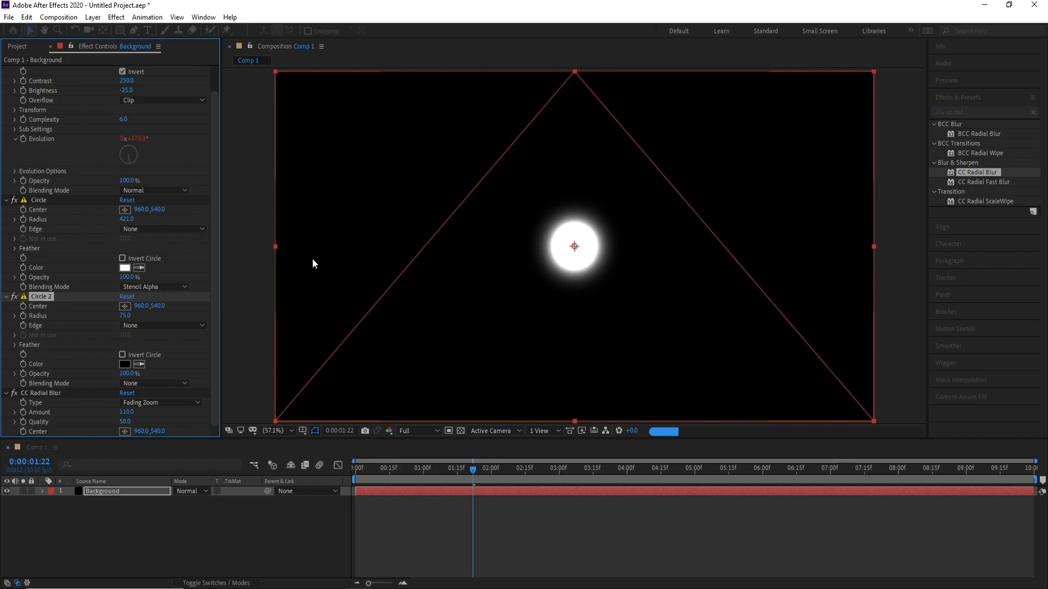
pyautogui.click(149, 383)
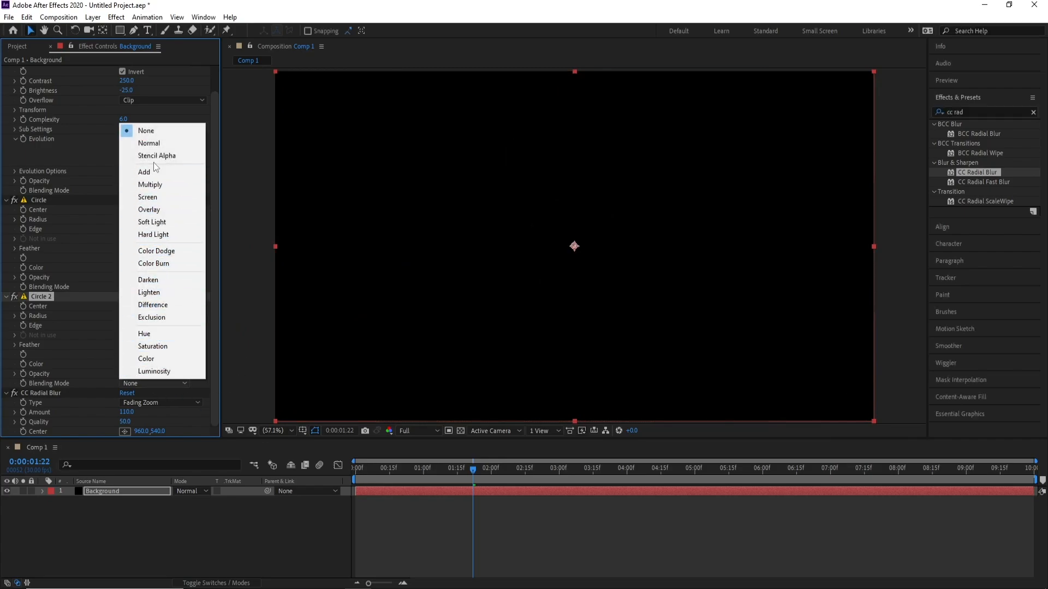
pyautogui.click(149, 143)
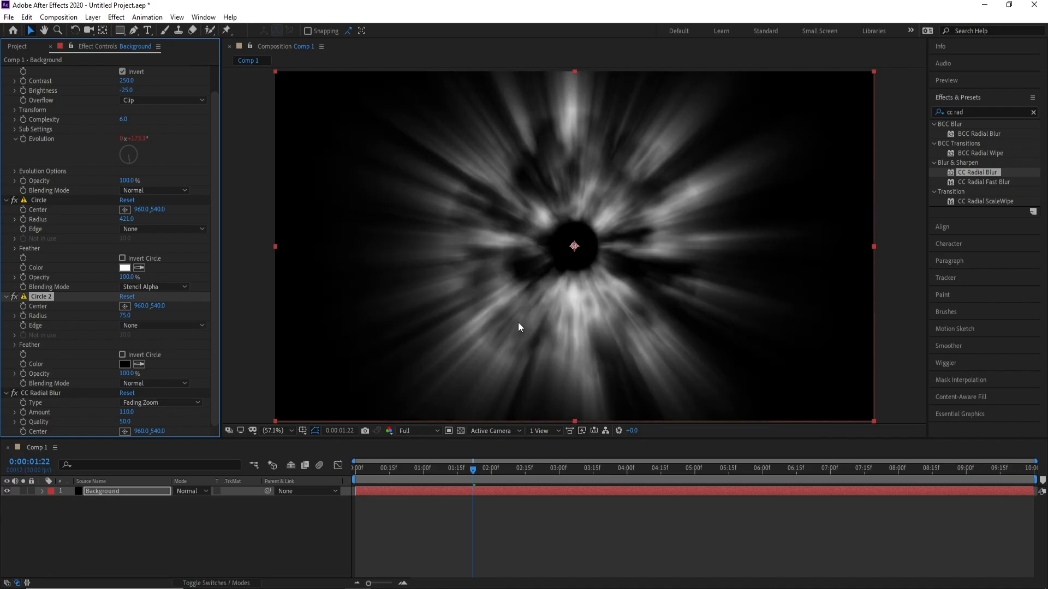
# Lower the composition preview resolution to Half and enlarge the Circle 2 radius to about 342
pyautogui.click(427, 429)
pyautogui.click(416, 472)
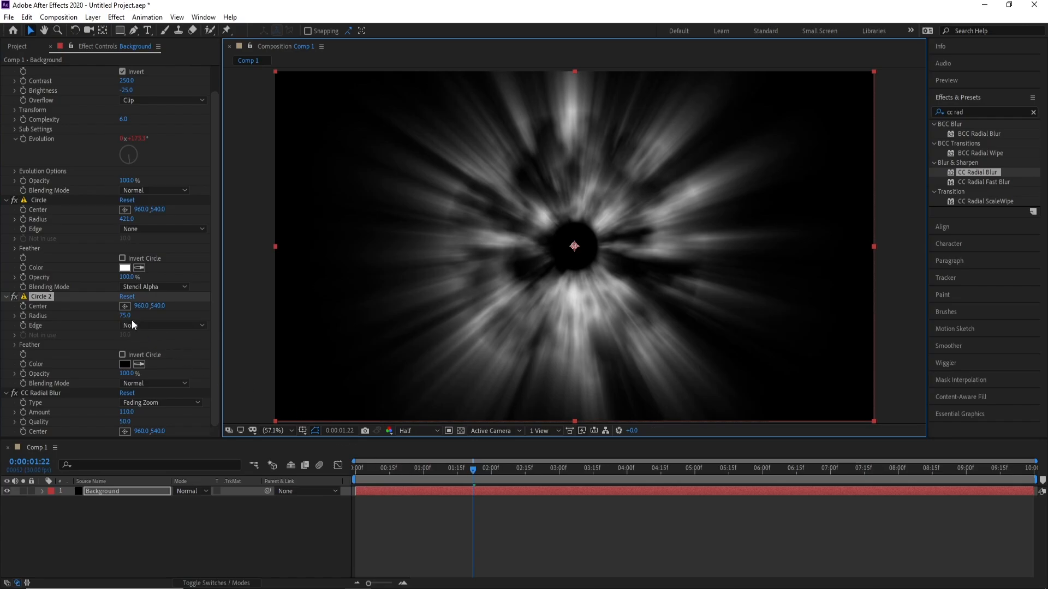
pyautogui.moveTo(126, 316); pyautogui.dragTo(285, 331)
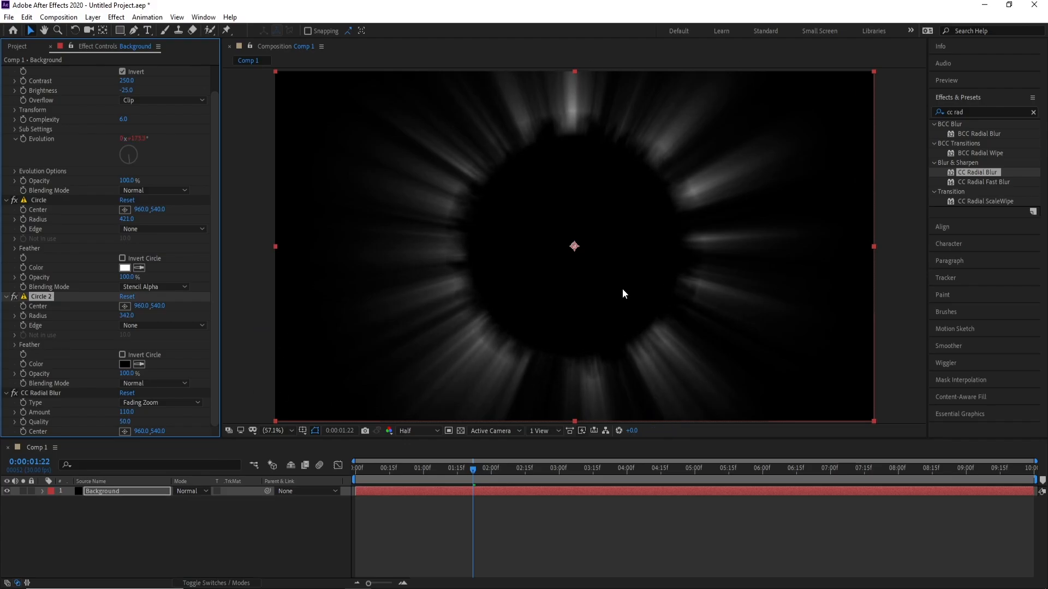
# Find the Exposure color correction effect and apply it to the Background layer
pyautogui.click(988, 112)
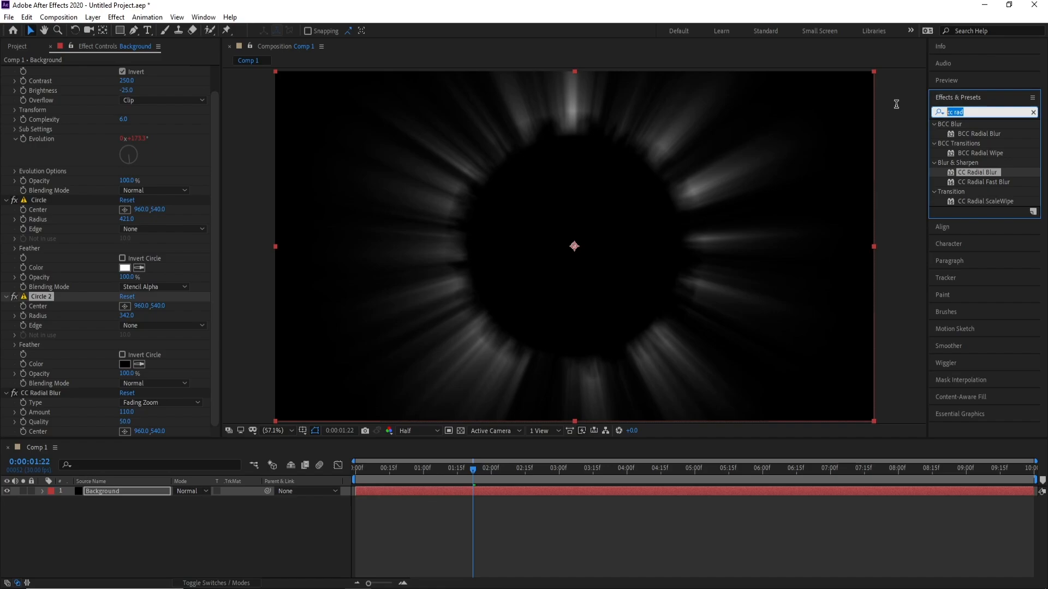
pyautogui.write('ecpo')
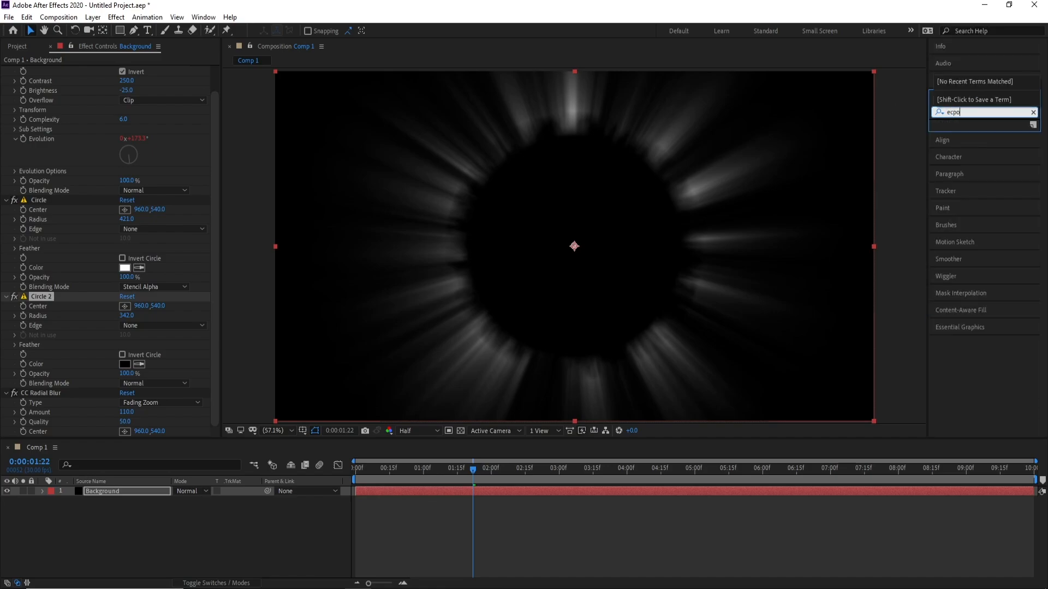
pyautogui.press('BackSpace')
pyautogui.press('BackSpace')
pyautogui.press('BackSpace')
pyautogui.write('xp')
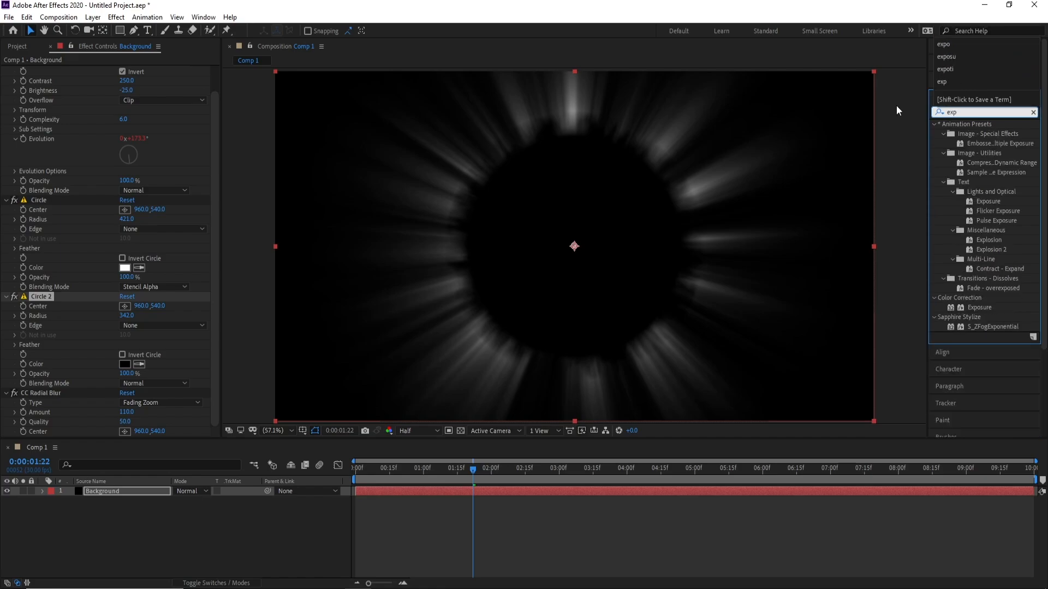
pyautogui.write('o')
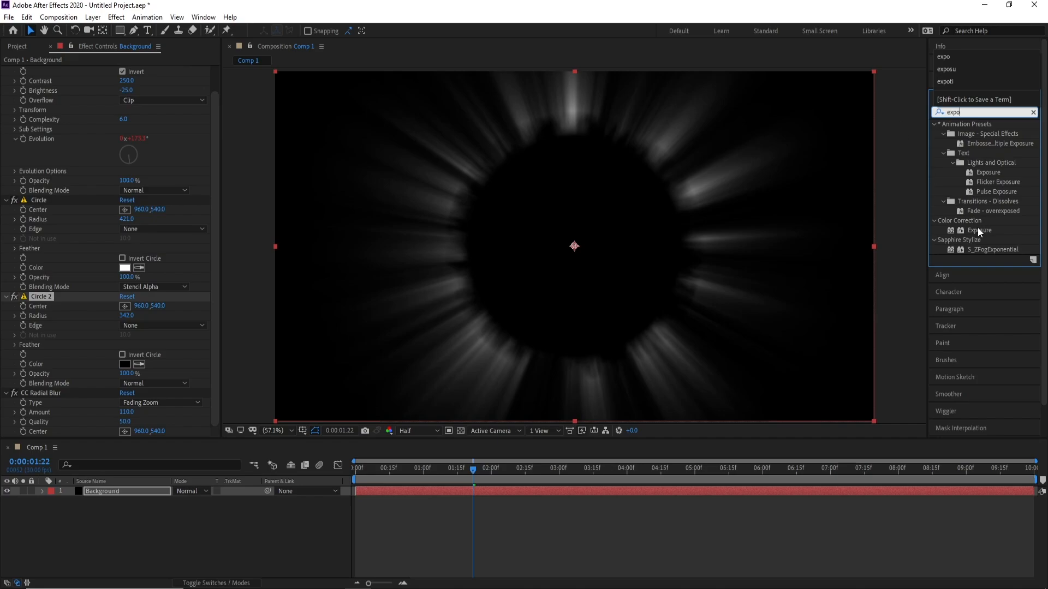
pyautogui.moveTo(978, 229); pyautogui.dragTo(581, 494)
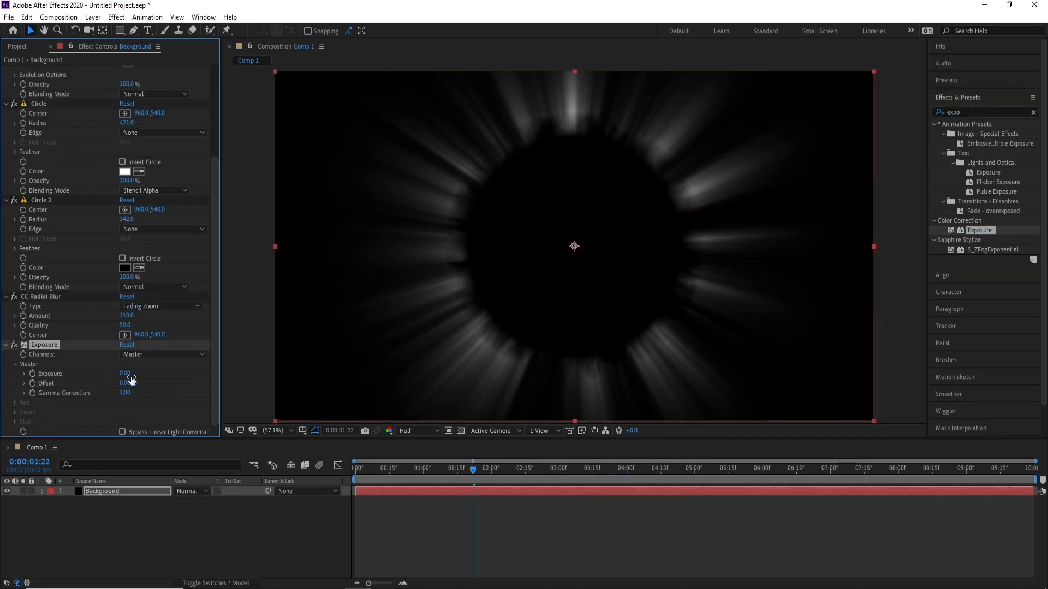
# Set the master exposure of the Exposure effect to 2
pyautogui.moveTo(128, 374); pyautogui.dragTo(152, 374)
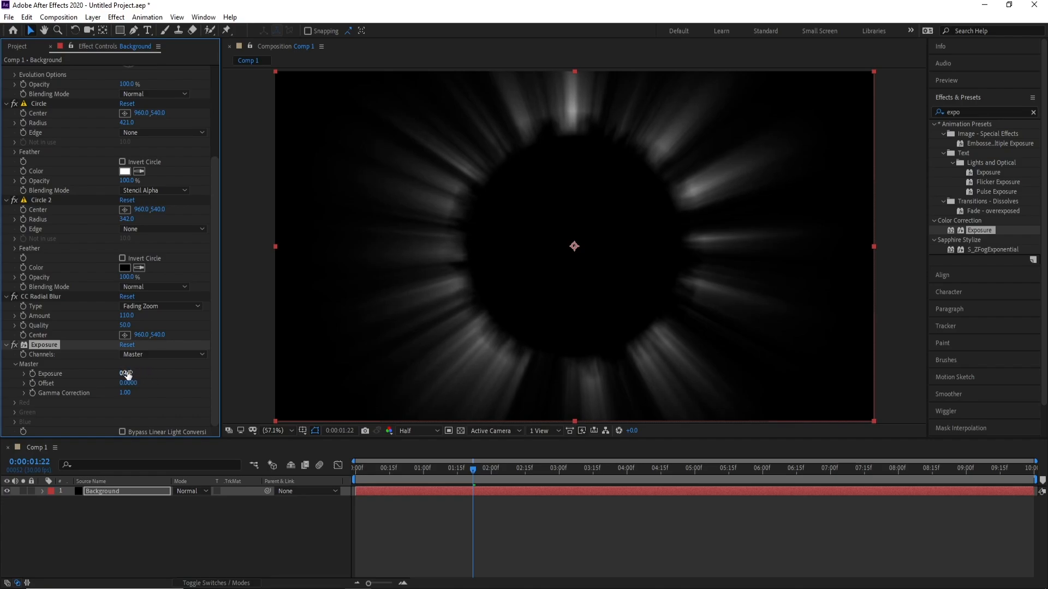
pyautogui.click(127, 374)
pyautogui.write('2')
pyautogui.press('Return')
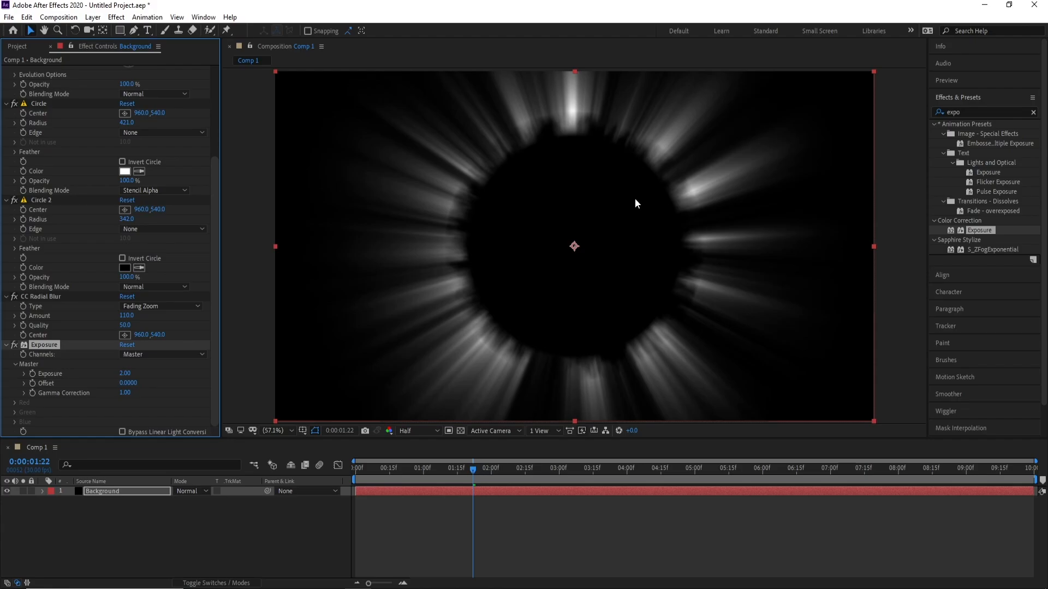
# Duplicate the Background layer and delete the Circle 2, CC Radial Blur and Exposure effects from the copy
pyautogui.click(98, 490)
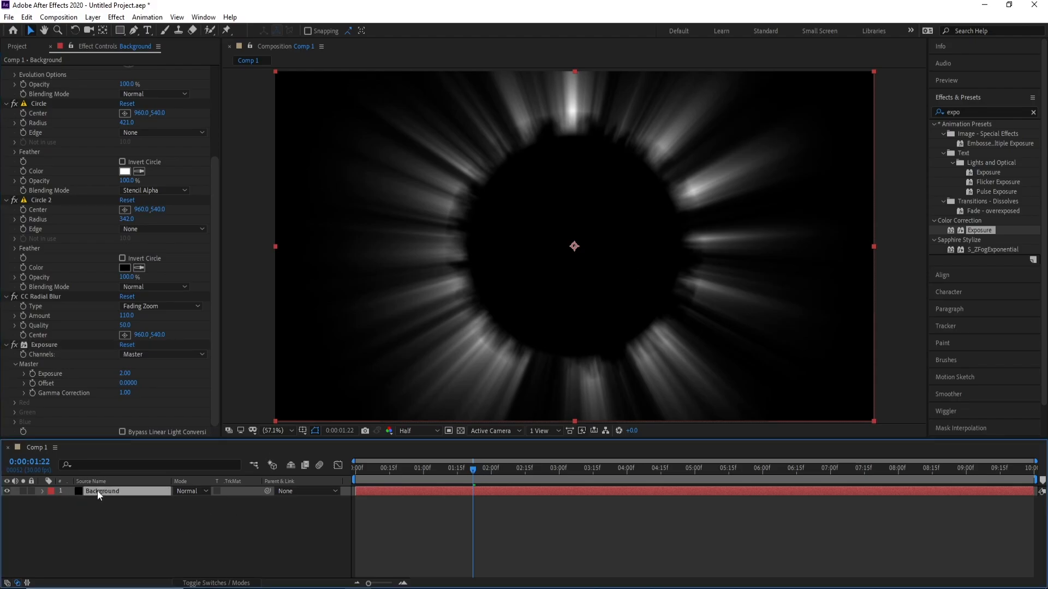
pyautogui.hotkey('ctrl', 'd')
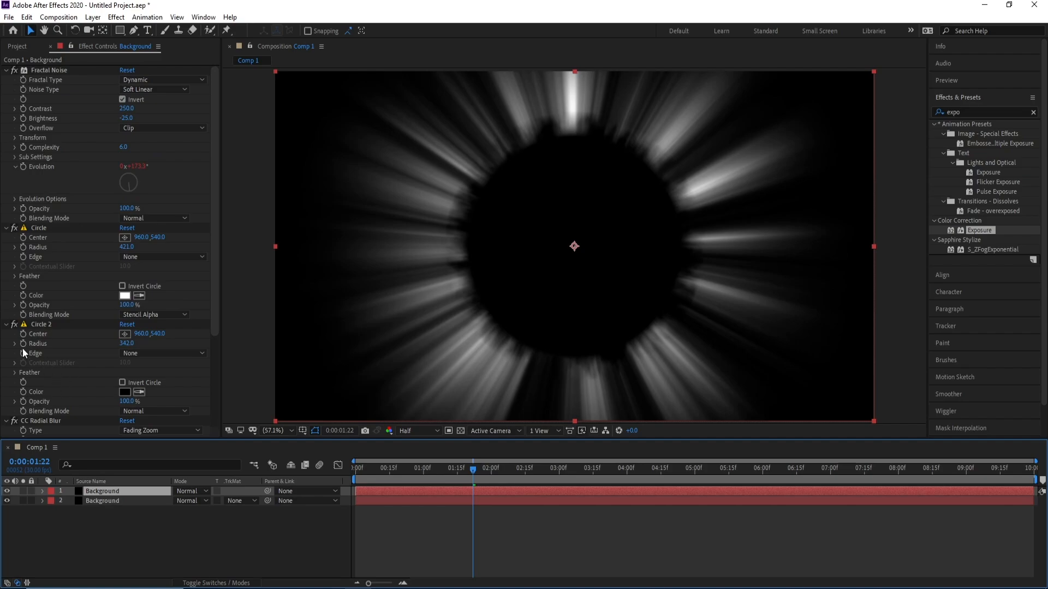
pyautogui.click(5, 325)
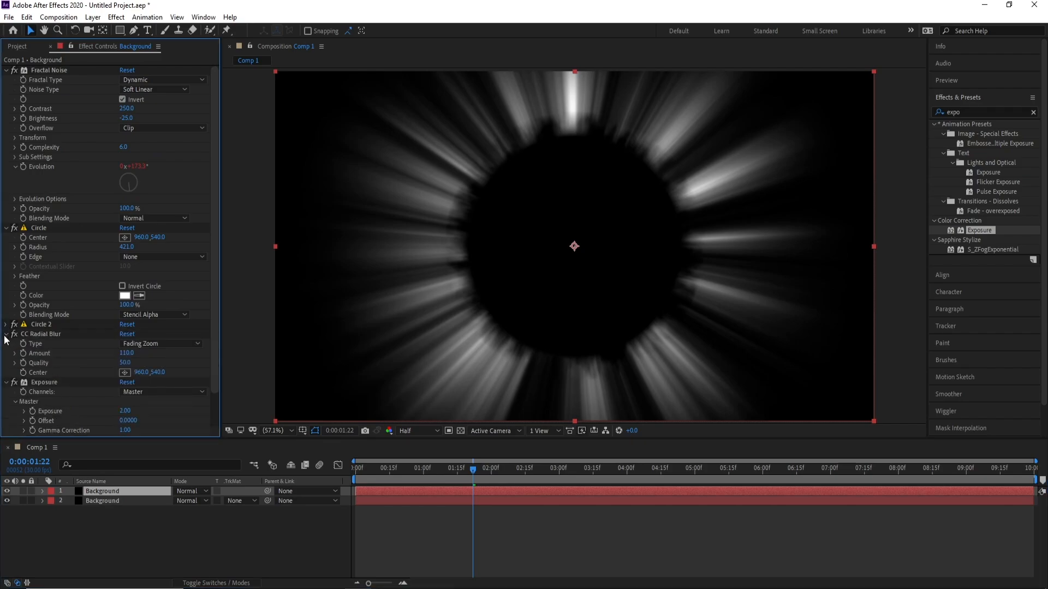
pyautogui.click(5, 334)
pyautogui.click(5, 344)
pyautogui.click(48, 343)
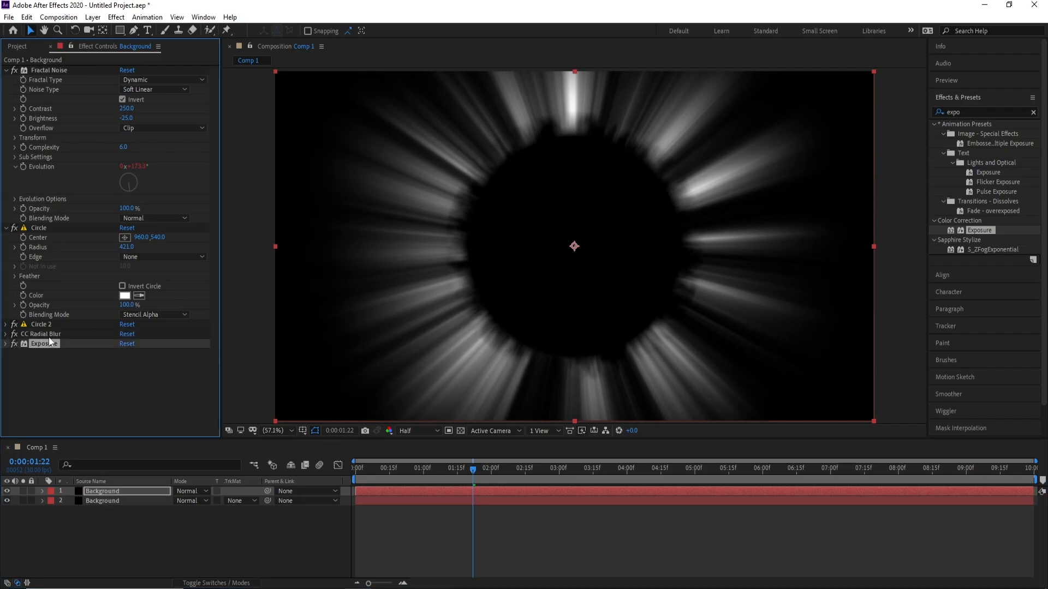
pyautogui.keyDown('shift'); pyautogui.click(49, 335); pyautogui.keyUp('shift')
pyautogui.keyDown('shift'); pyautogui.click(49, 326); pyautogui.keyUp('shift')
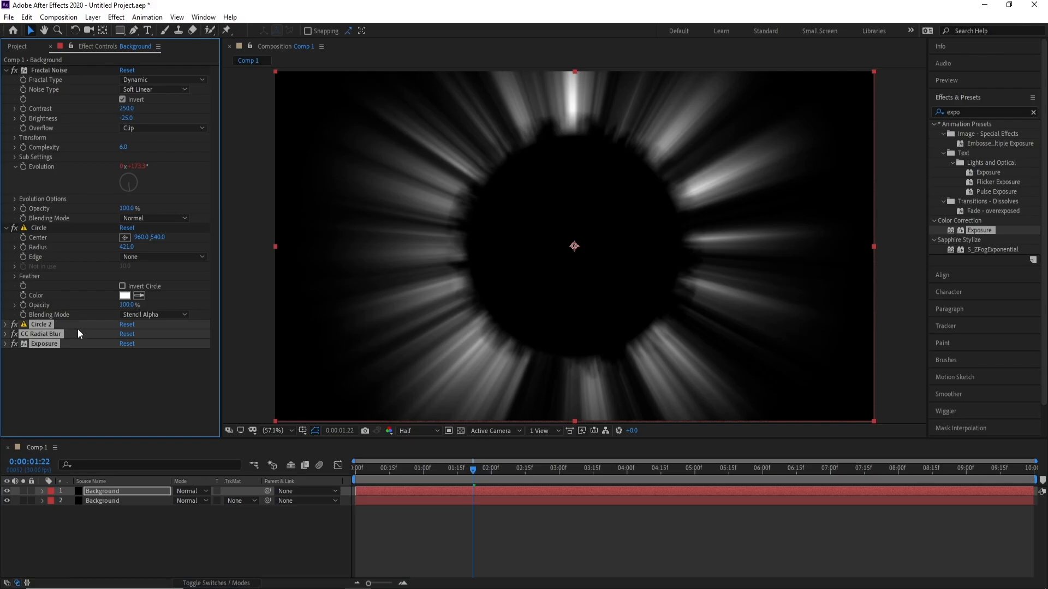
pyautogui.press('Delete')
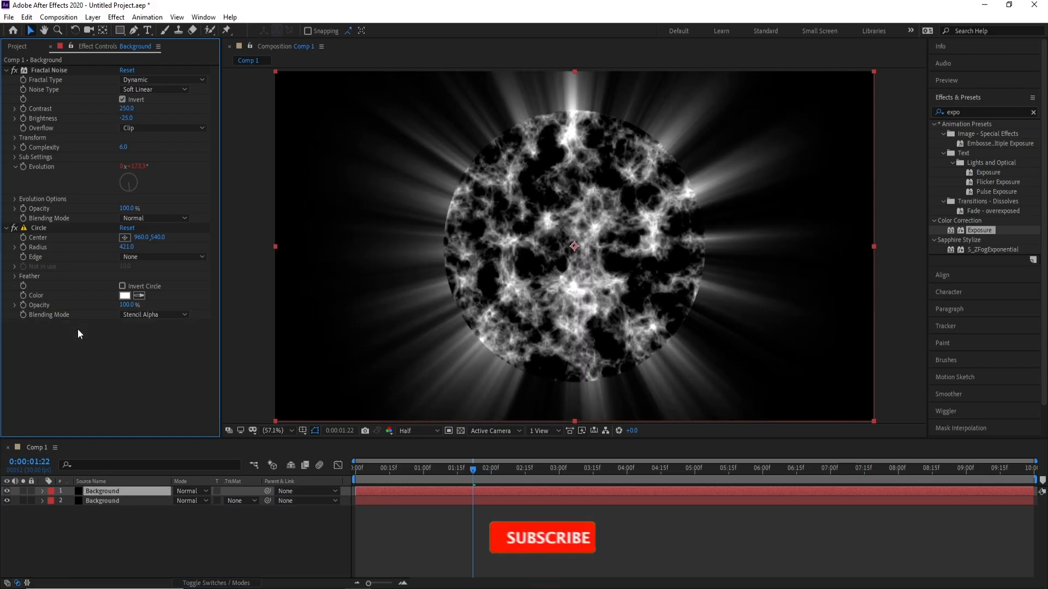
# Set the Circle effect's blending mode to None on the upper Background layer
pyautogui.click(103, 493)
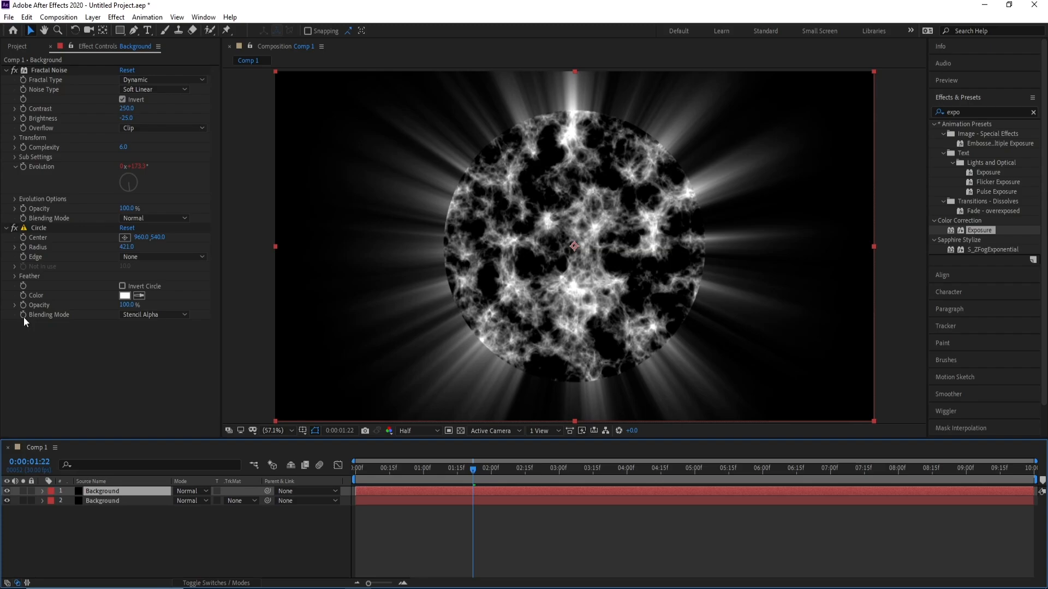
pyautogui.click(135, 315)
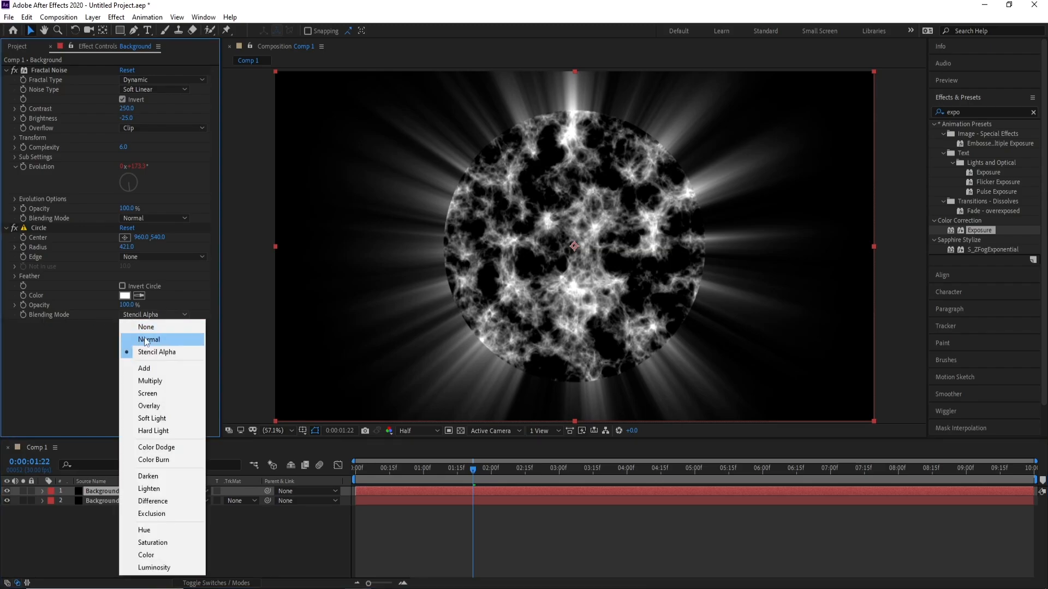
pyautogui.click(146, 340)
pyautogui.click(146, 317)
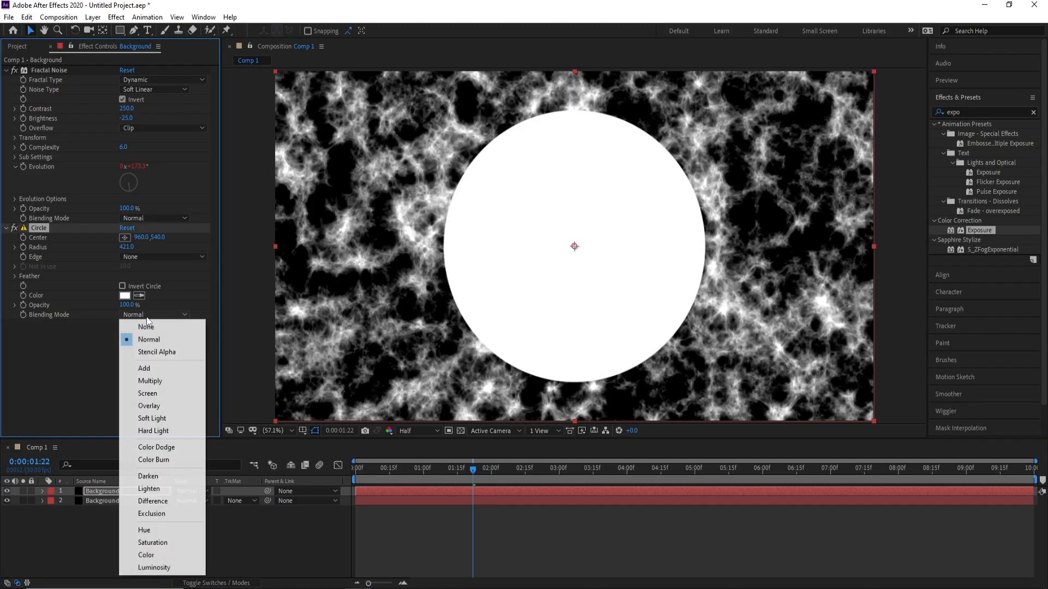
pyautogui.click(146, 325)
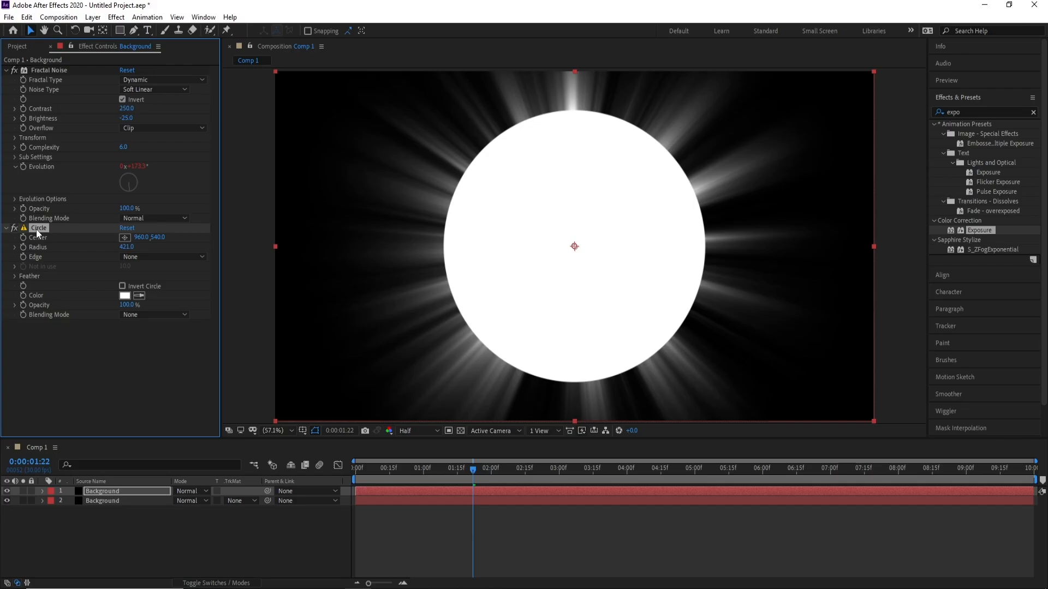
# Duplicate the upper layer's Circle effect and set the copy's blending mode to Normal
pyautogui.hotkey('ctrl', 'd')
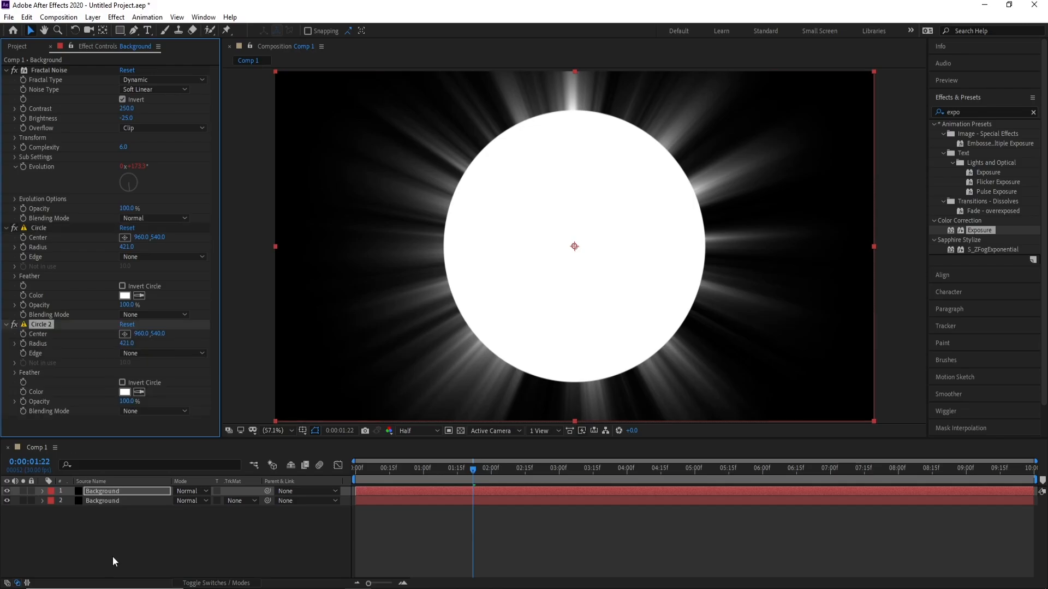
pyautogui.click(140, 410)
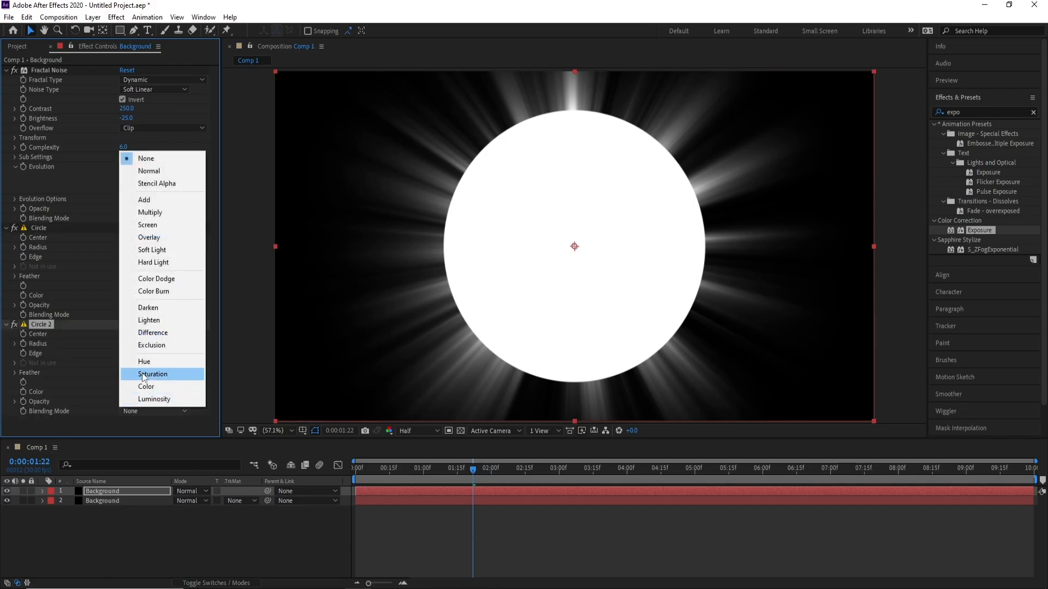
pyautogui.click(162, 173)
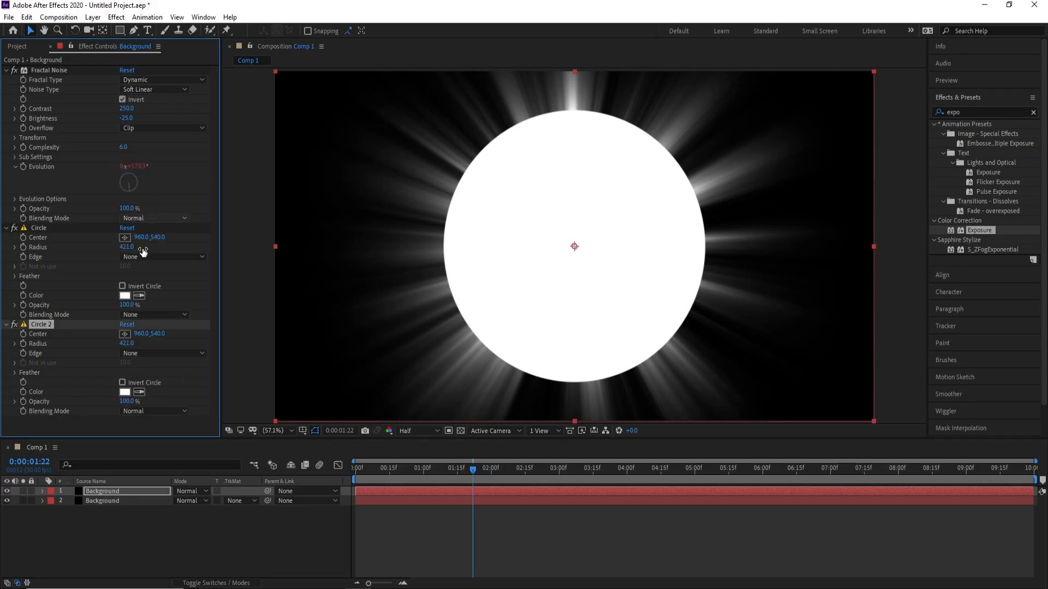
# Color the upper layer's Circle 2 black and enlarge the first Circle's radius to about 436 to form a thin ring
pyautogui.click(129, 392)
pyautogui.moveTo(218, 286); pyautogui.dragTo(268, 389)
pyautogui.click(347, 211)
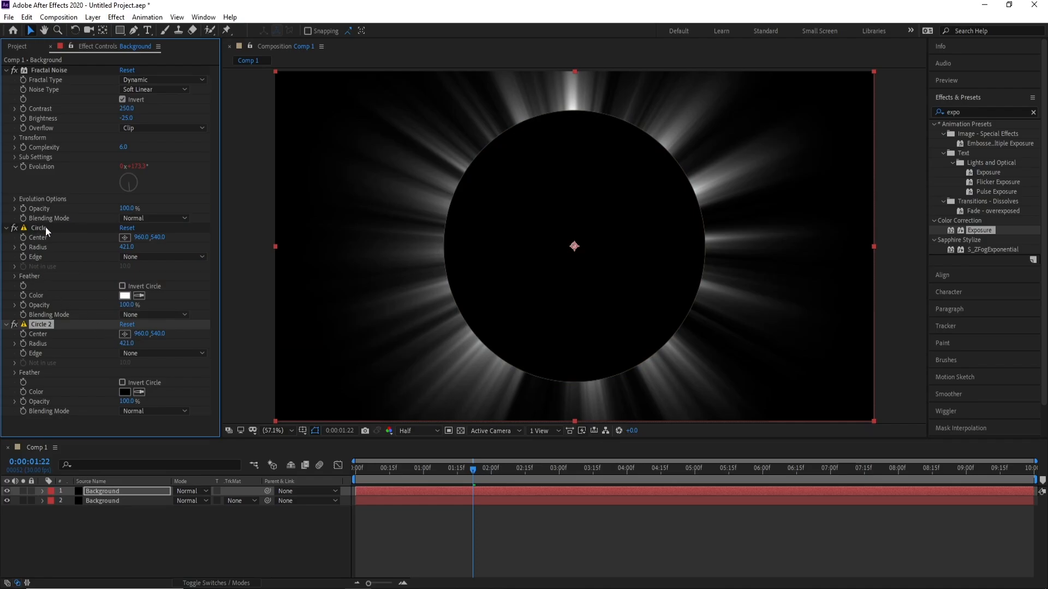
pyautogui.moveTo(127, 246); pyautogui.dragTo(137, 251)
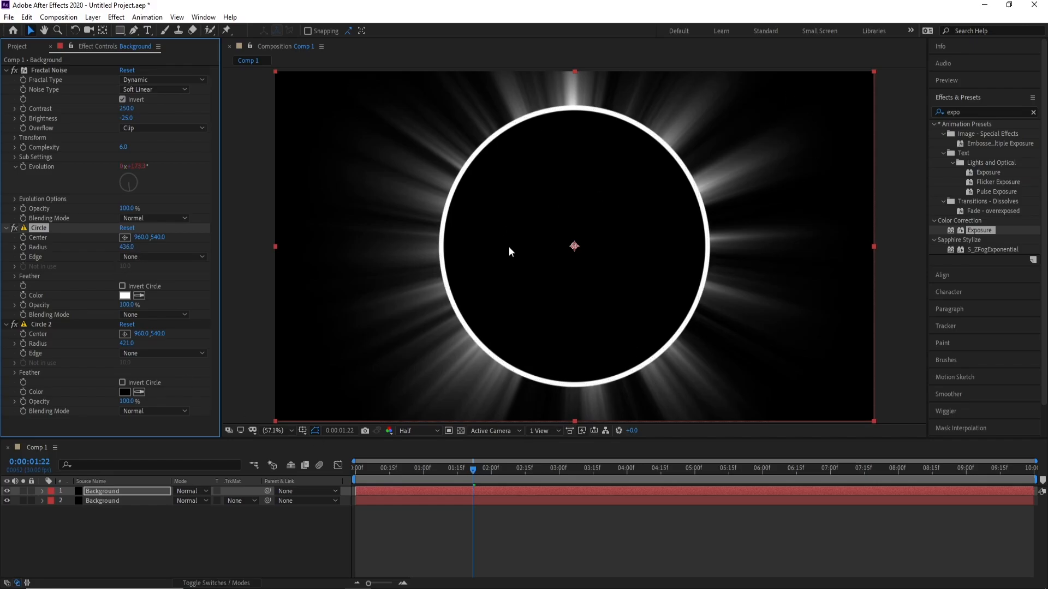
# Apply the Roughen Edges effect to the upper Background layer
pyautogui.click(977, 112)
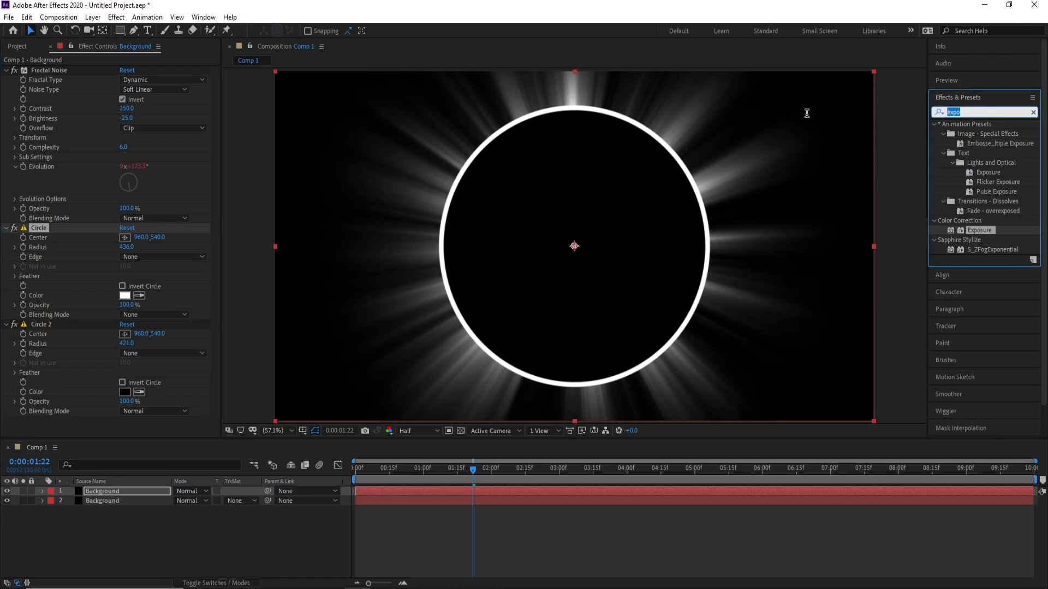
pyautogui.write('ro')
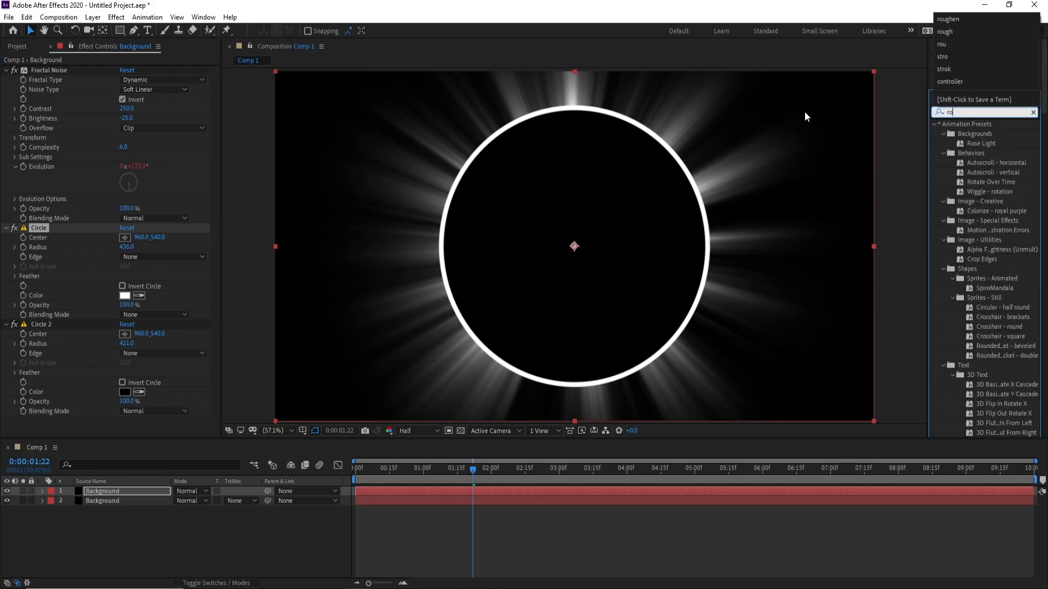
pyautogui.write('up')
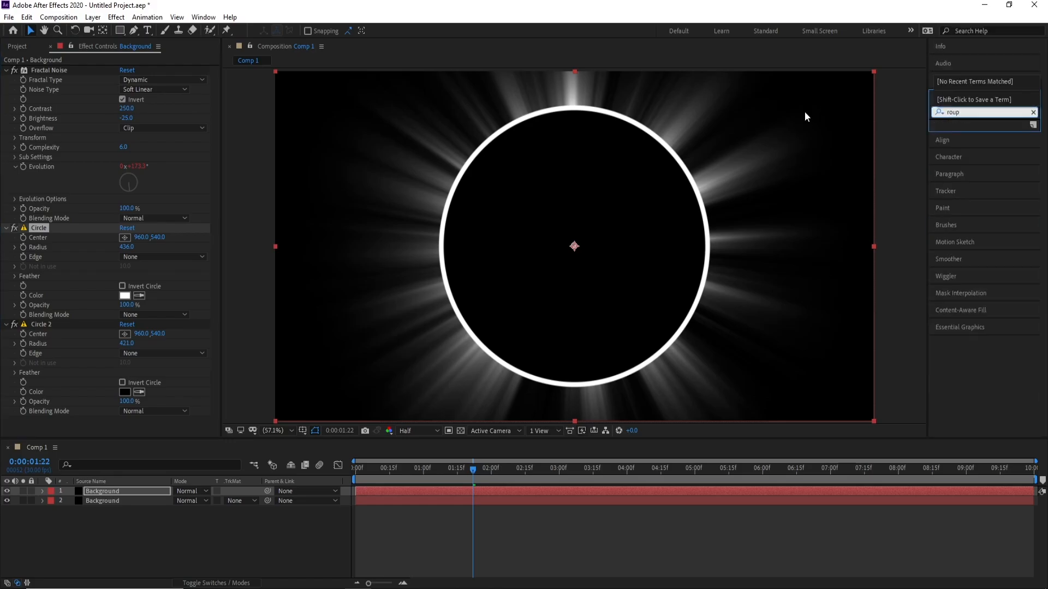
pyautogui.press('BackSpace')
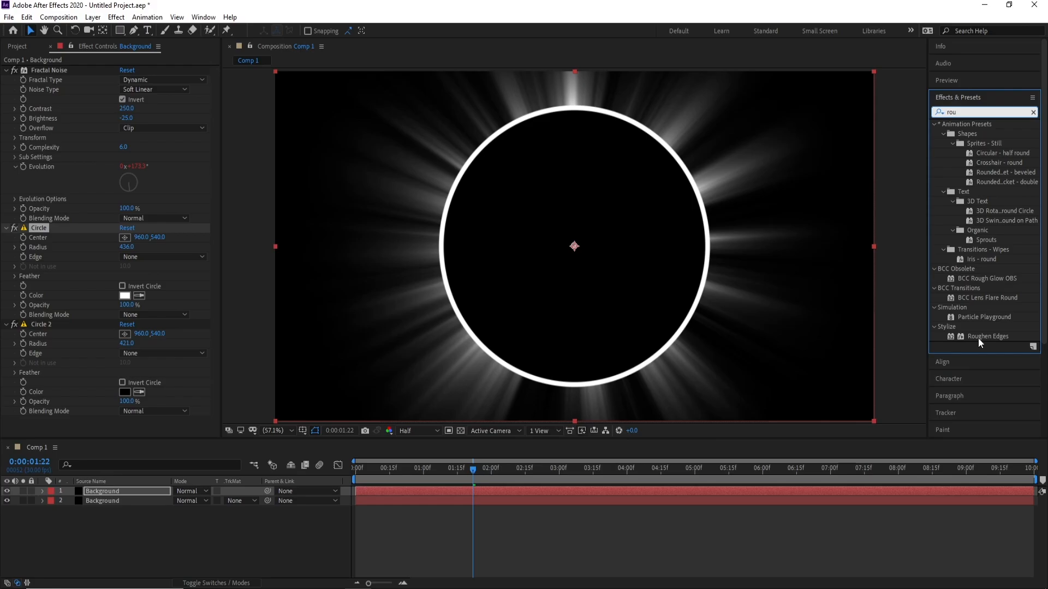
pyautogui.moveTo(978, 339); pyautogui.dragTo(428, 495)
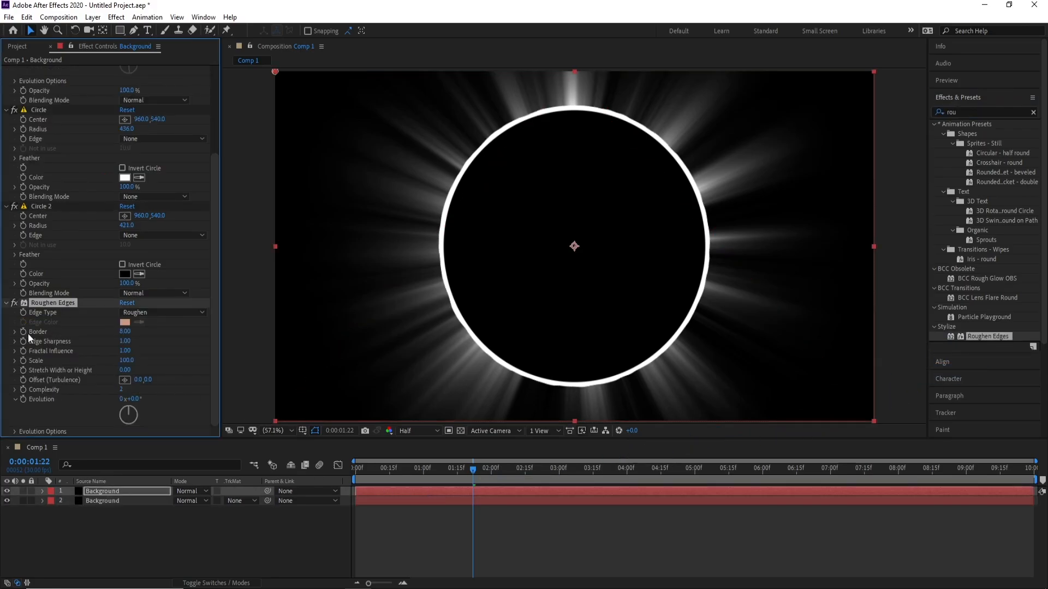
# Set the Roughen Edges border to 84 and the upper layer's Circle 2 radius to 422
pyautogui.moveTo(121, 333); pyautogui.dragTo(468, 358)
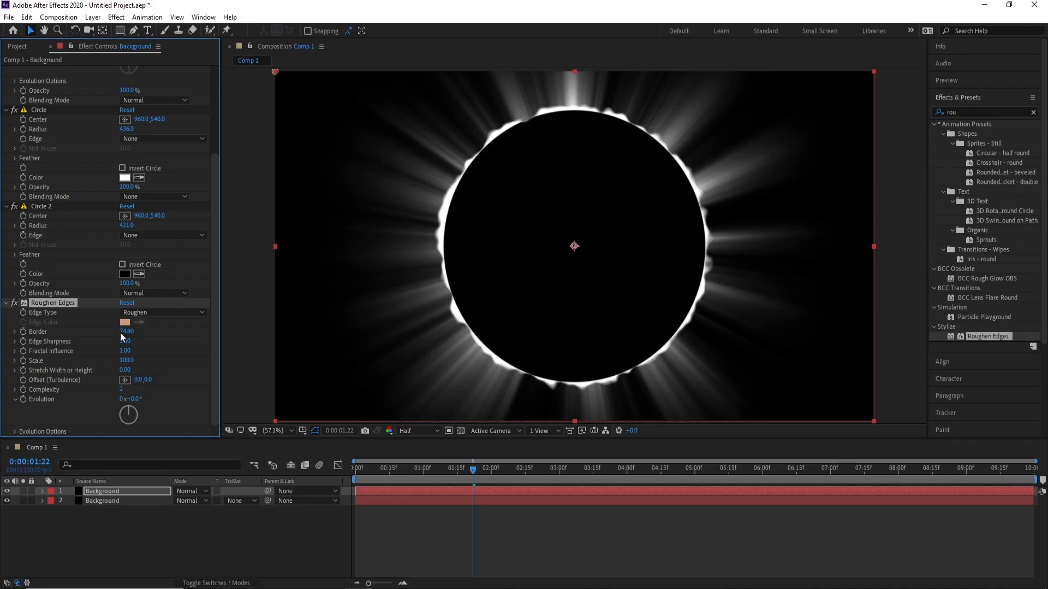
pyautogui.moveTo(142, 333); pyautogui.dragTo(185, 339)
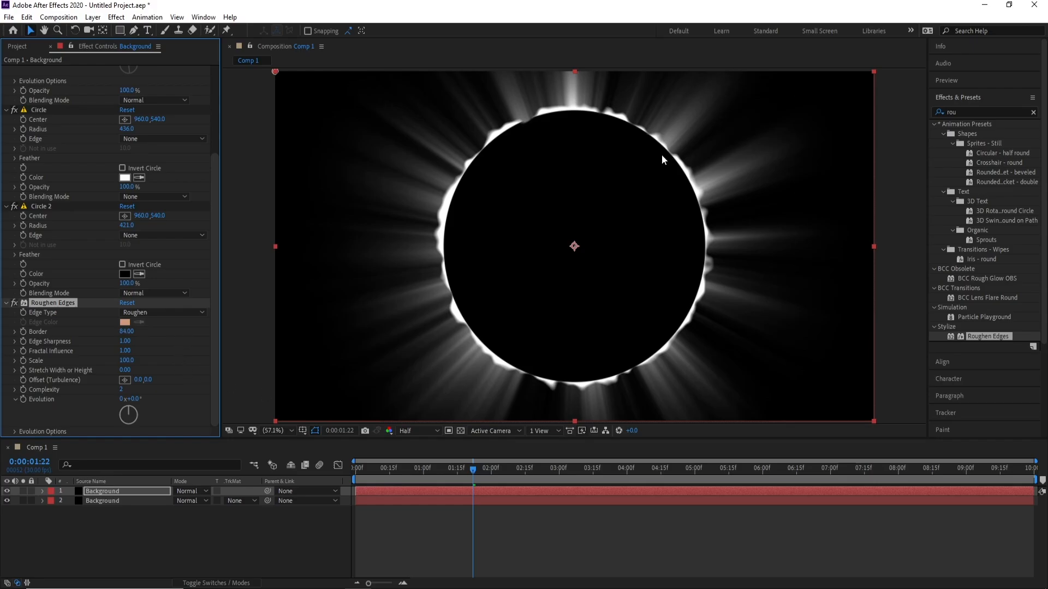
pyautogui.moveTo(128, 225); pyautogui.dragTo(135, 230)
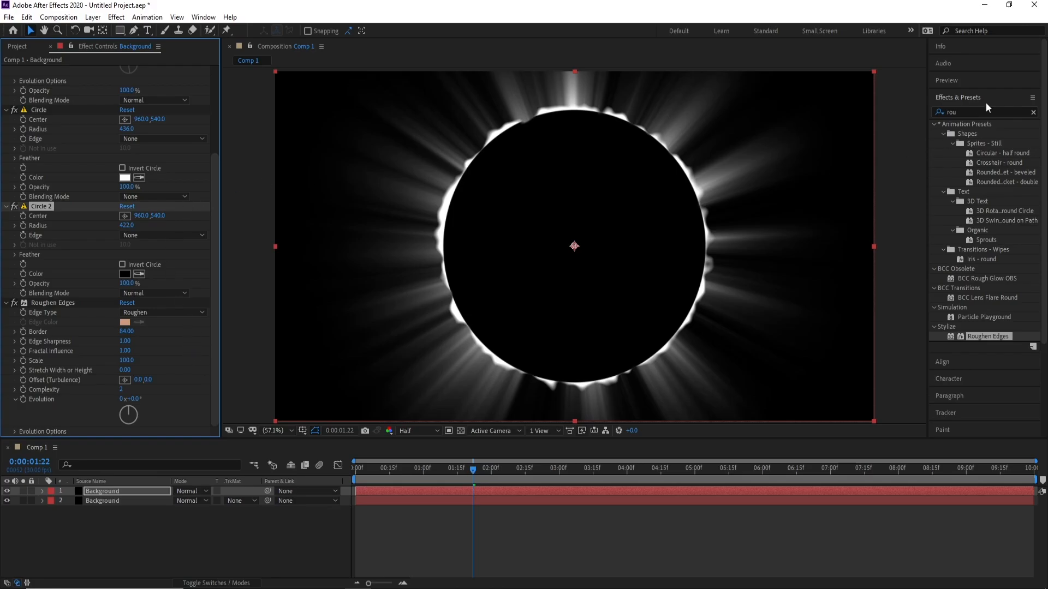
# Apply the Deep Glow effect to the upper Background layer and set its radius to 300
pyautogui.click(962, 113)
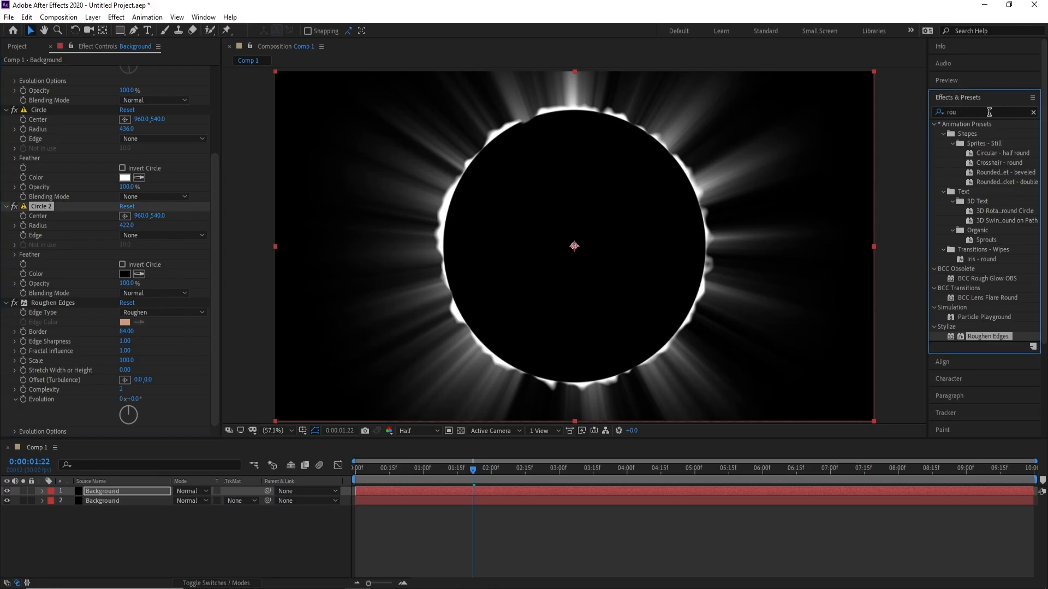
pyautogui.moveTo(989, 113); pyautogui.dragTo(883, 114)
pyautogui.write('d')
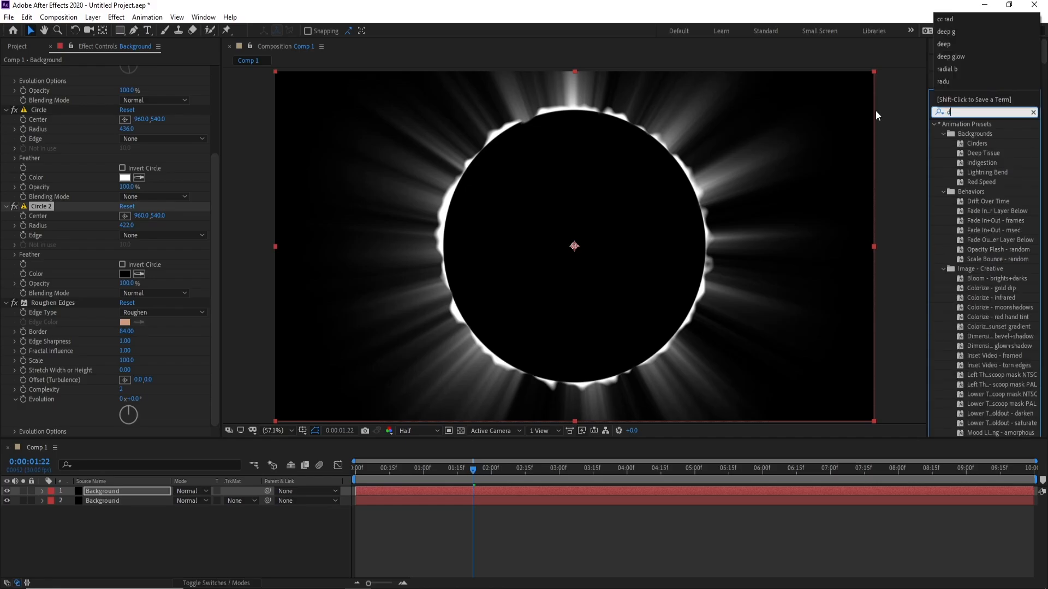
pyautogui.write('eep')
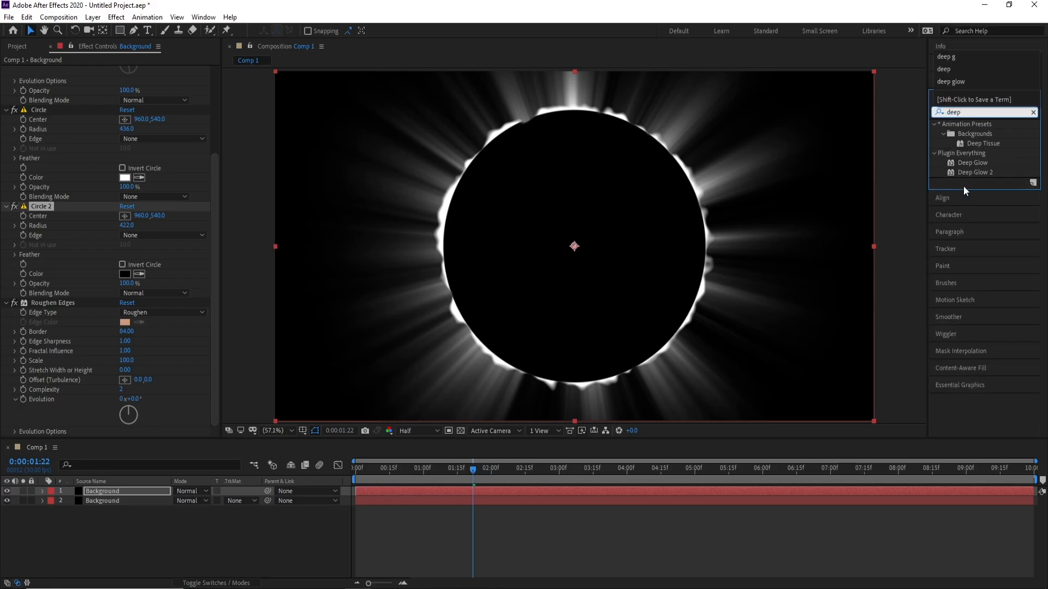
pyautogui.doubleClick(960, 162)
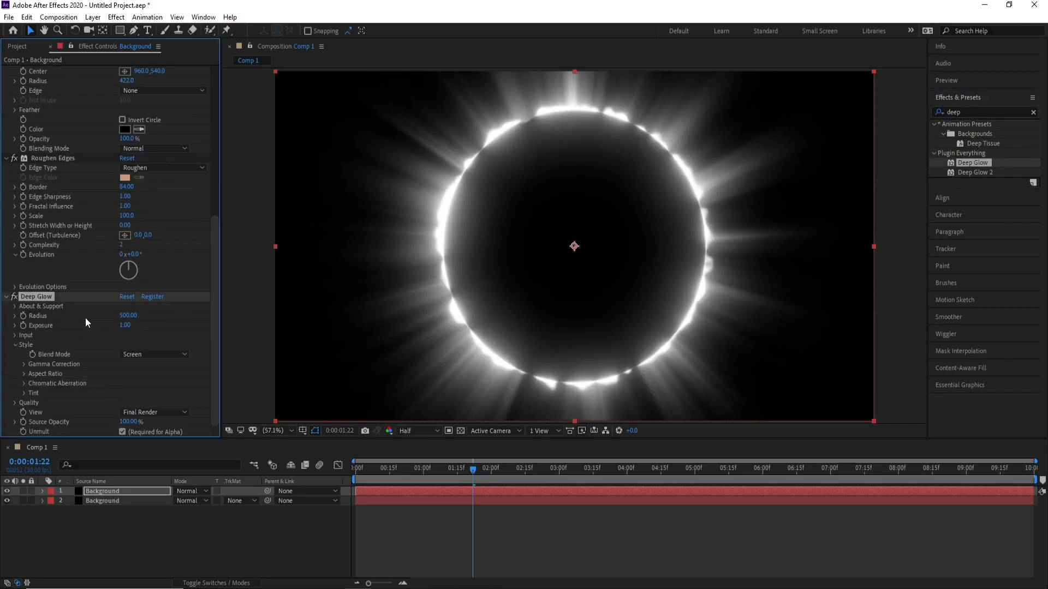
pyautogui.click(129, 316)
pyautogui.write('300')
pyautogui.press('Return')
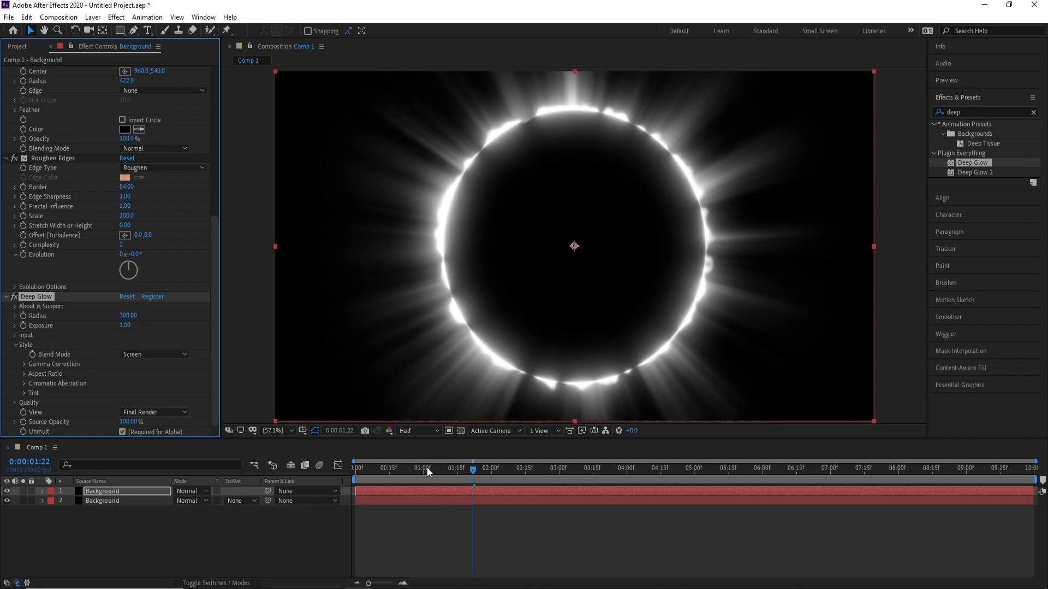
# Lower the preview resolution to Third and play back the glowing ring animation from 0:00:01:07
pyautogui.moveTo(470, 471); pyautogui.dragTo(437, 477)
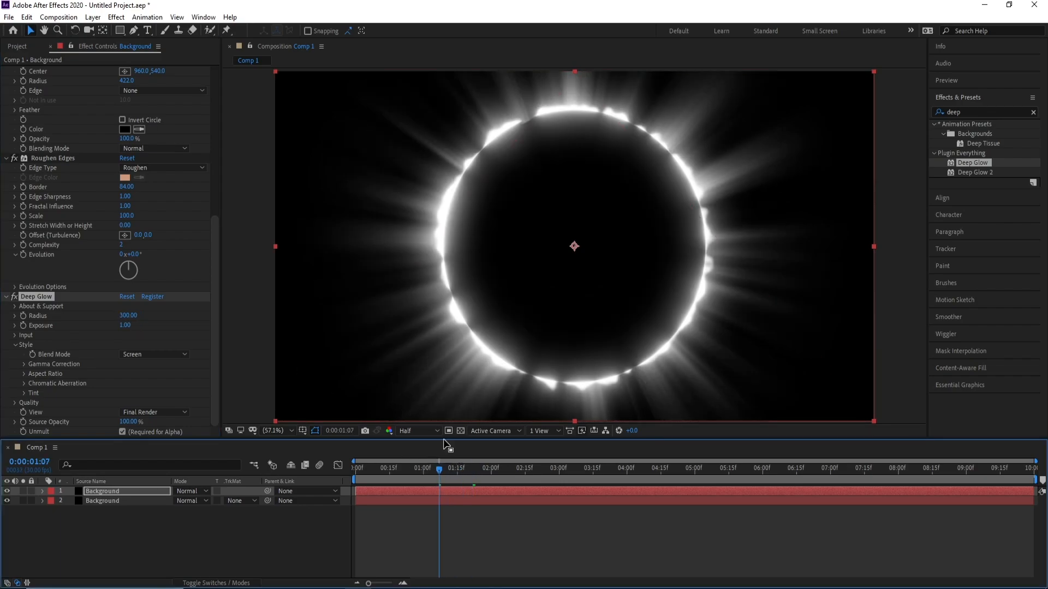
pyautogui.click(428, 431)
pyautogui.click(423, 482)
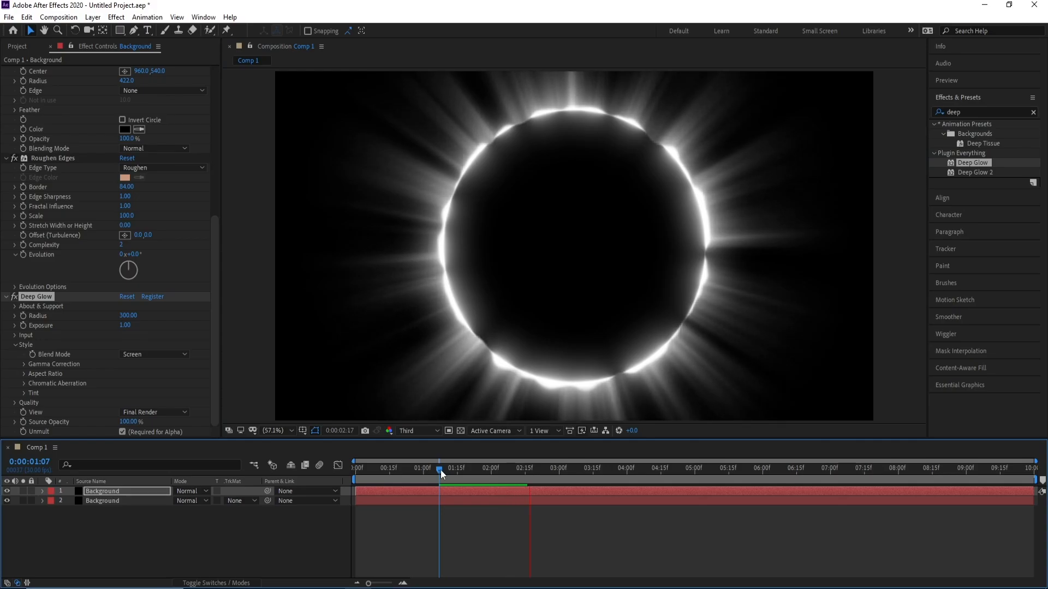
pyautogui.press('space')
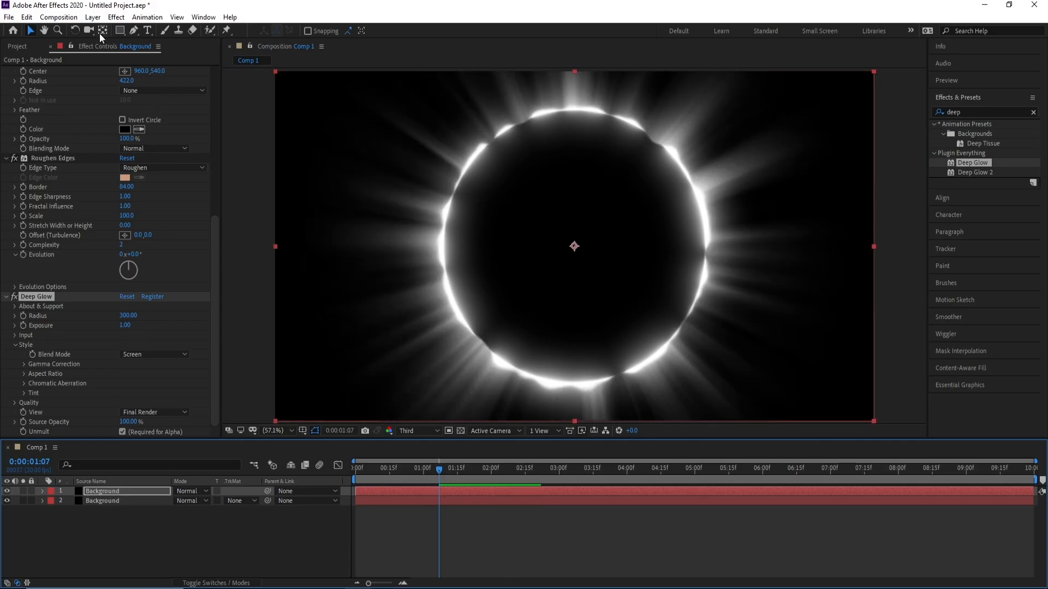
# Create a black 1920 × 1080 solid and place it beneath both Background layers
pyautogui.click(93, 17)
pyautogui.moveTo(178, 31)
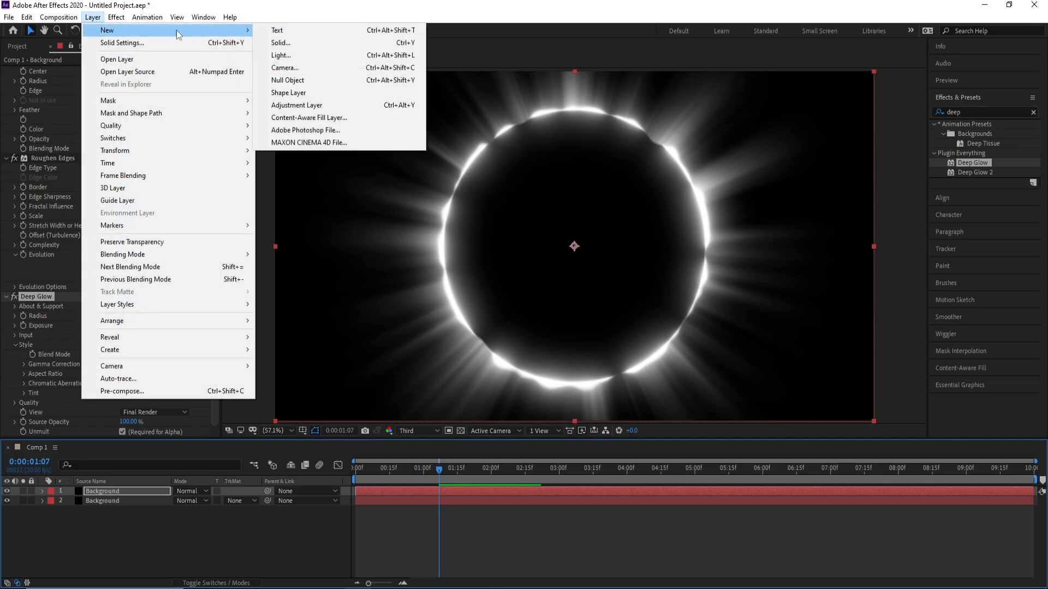
pyautogui.click(276, 43)
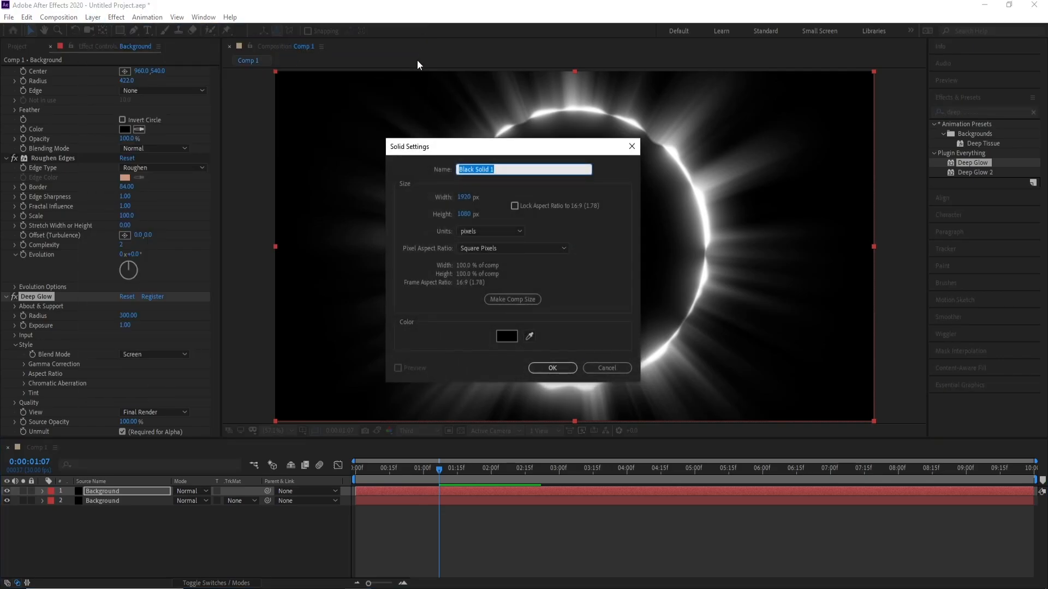
pyautogui.moveTo(521, 152); pyautogui.dragTo(499, 206)
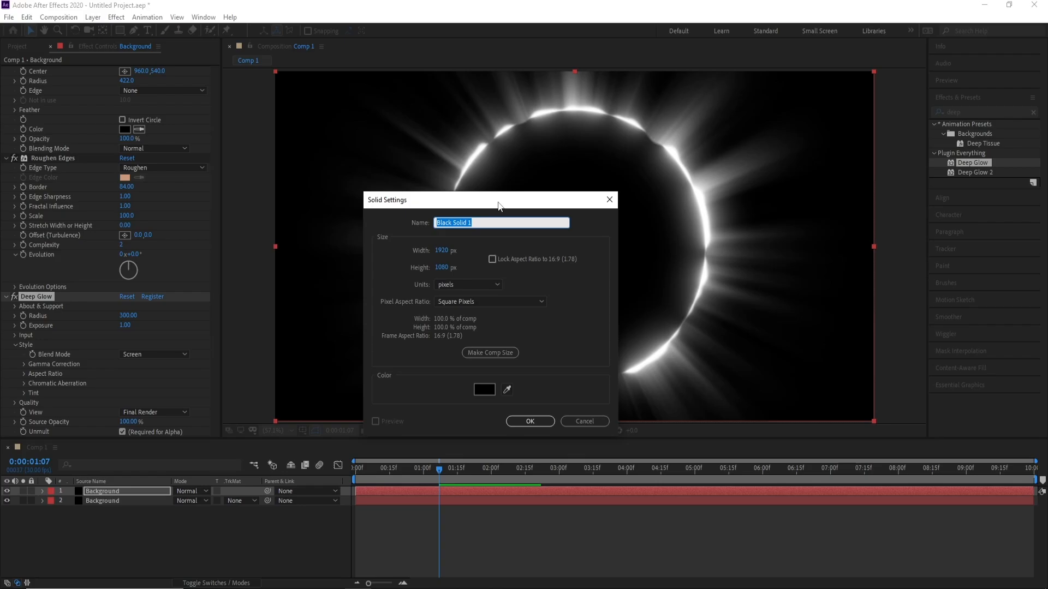
pyautogui.click(530, 421)
pyautogui.moveTo(107, 493); pyautogui.dragTo(107, 519)
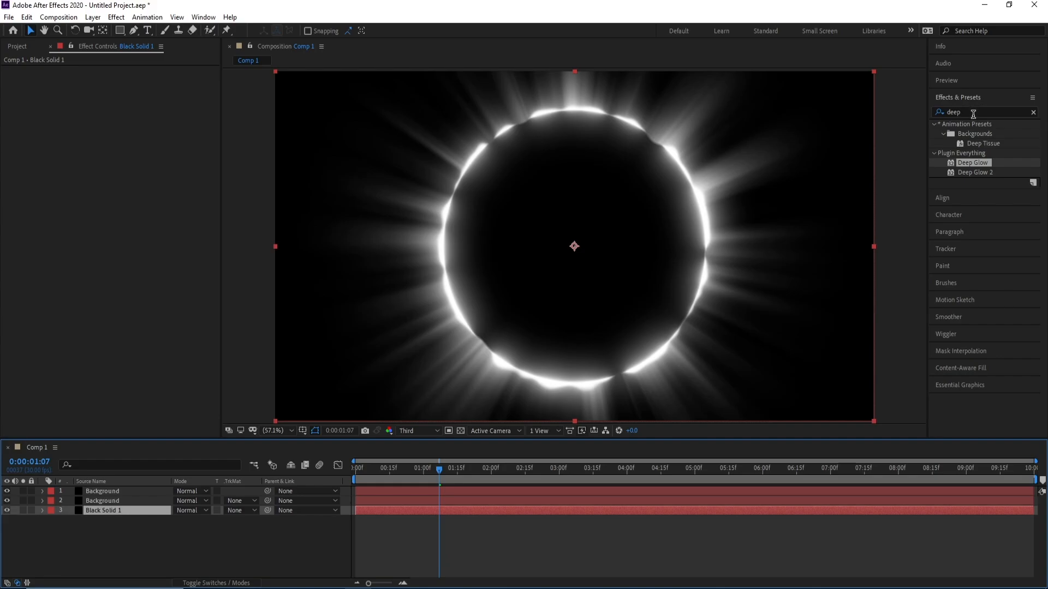
# Apply the CC Star Burst effect to the new black solid
pyautogui.click(973, 111)
pyautogui.write('cc')
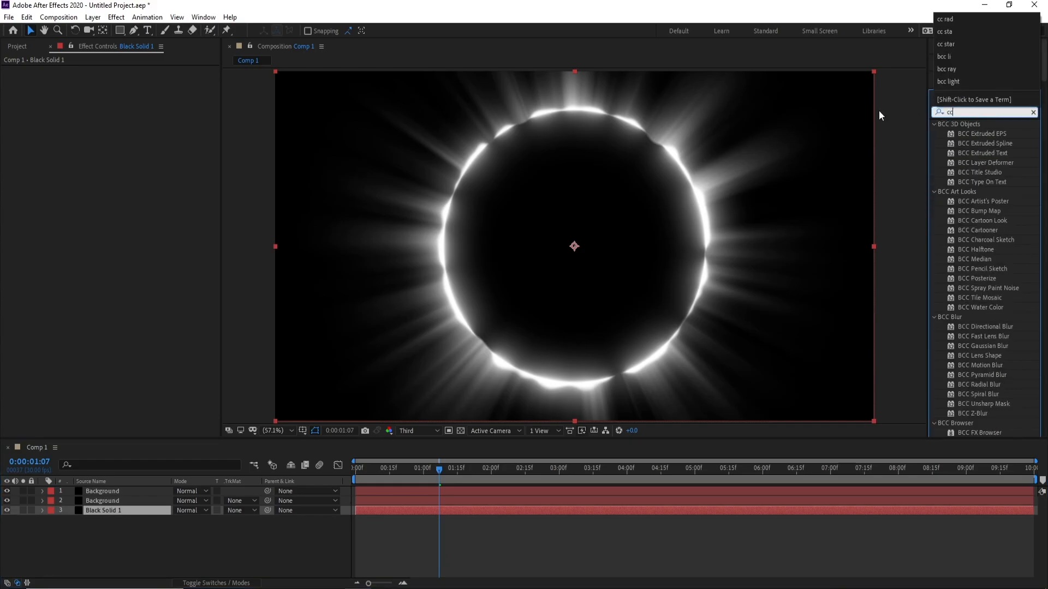
pyautogui.write(' star')
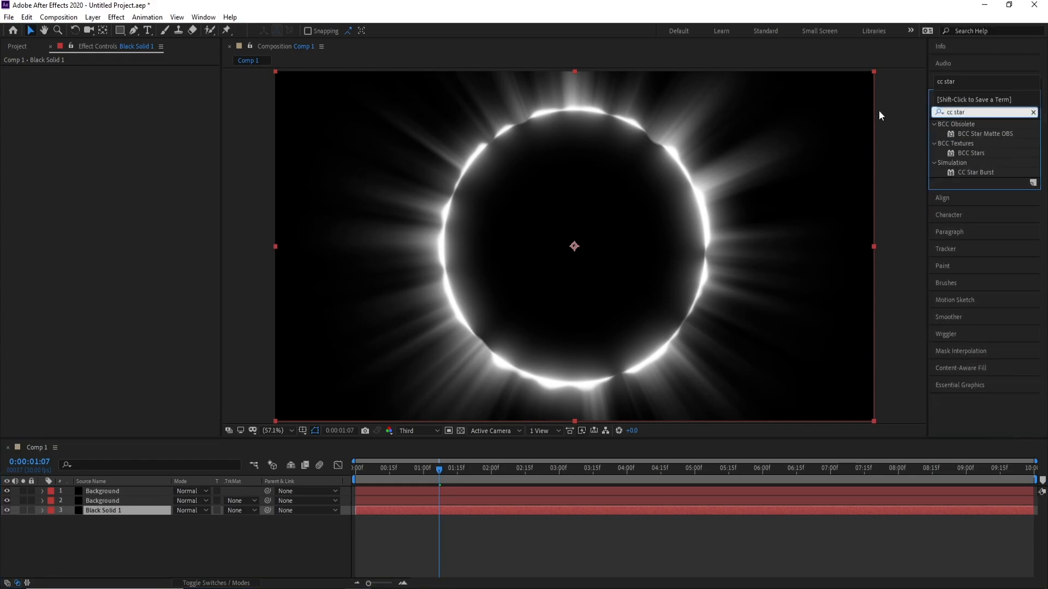
pyautogui.doubleClick(975, 173)
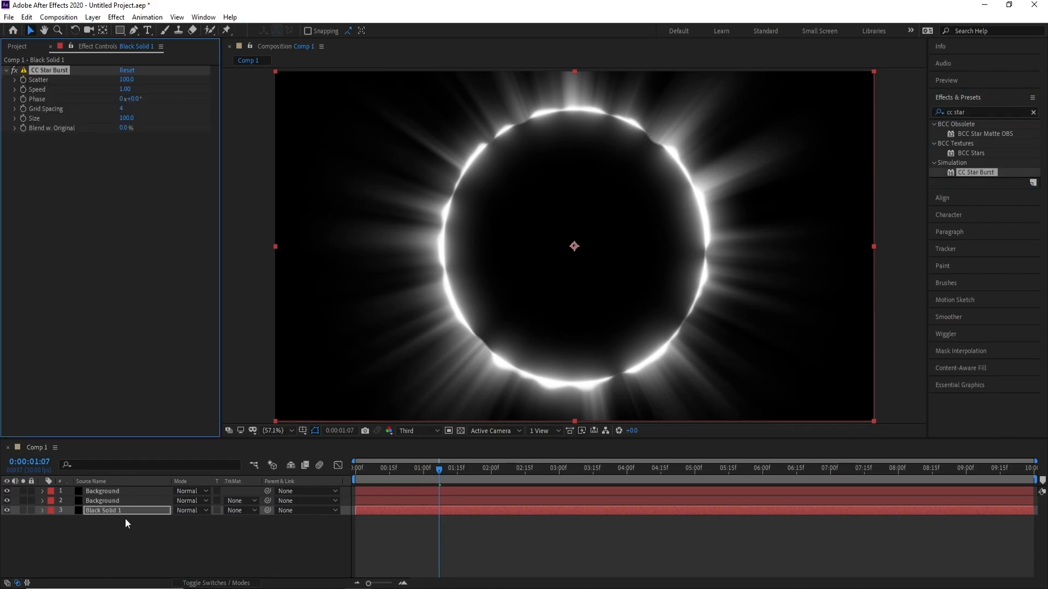
# Change the color of the star burst solid to white in its solid settings
pyautogui.click(93, 16)
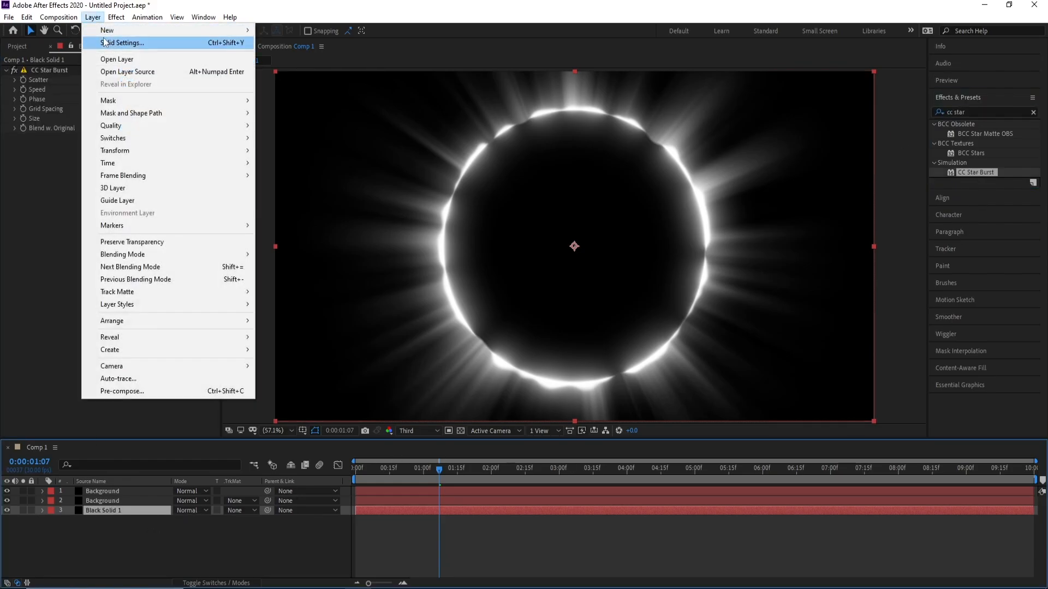
pyautogui.click(120, 42)
pyautogui.click(165, 291)
pyautogui.moveTo(159, 269); pyautogui.dragTo(93, 207)
pyautogui.click(342, 208)
pyautogui.click(210, 351)
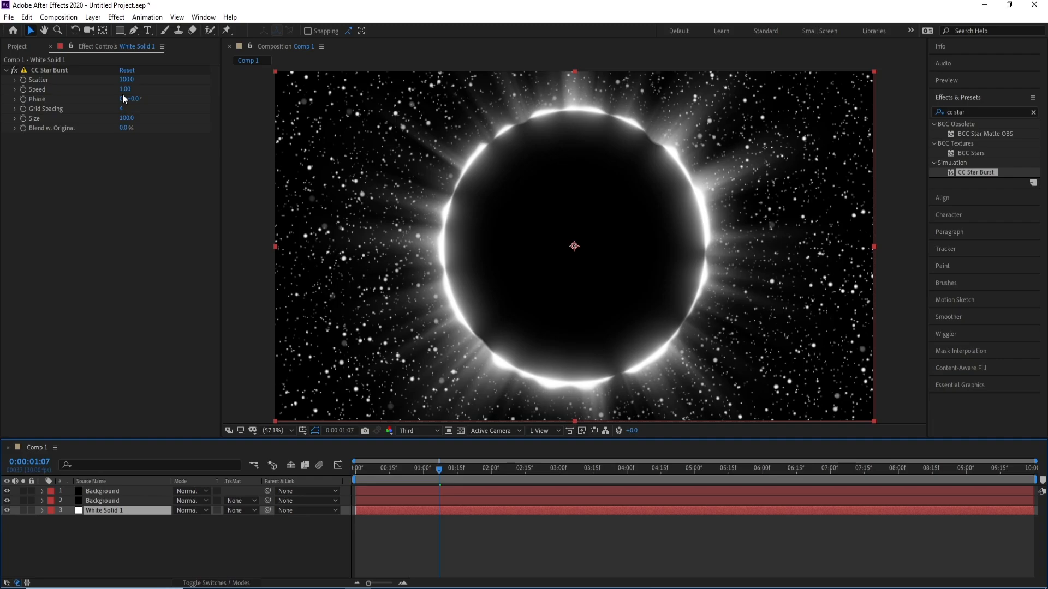
# Set the CC Star Burst speed to 0.10 and its grid spacing to 1
pyautogui.moveTo(126, 92); pyautogui.dragTo(82, 96)
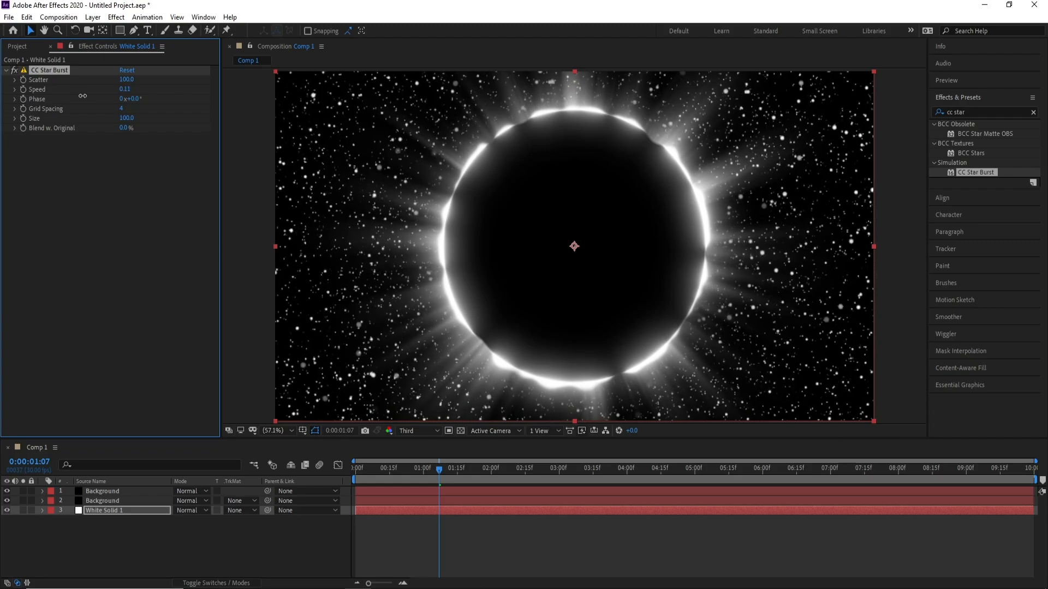
pyautogui.click(130, 90)
pyautogui.write('0')
pyautogui.press('Return')
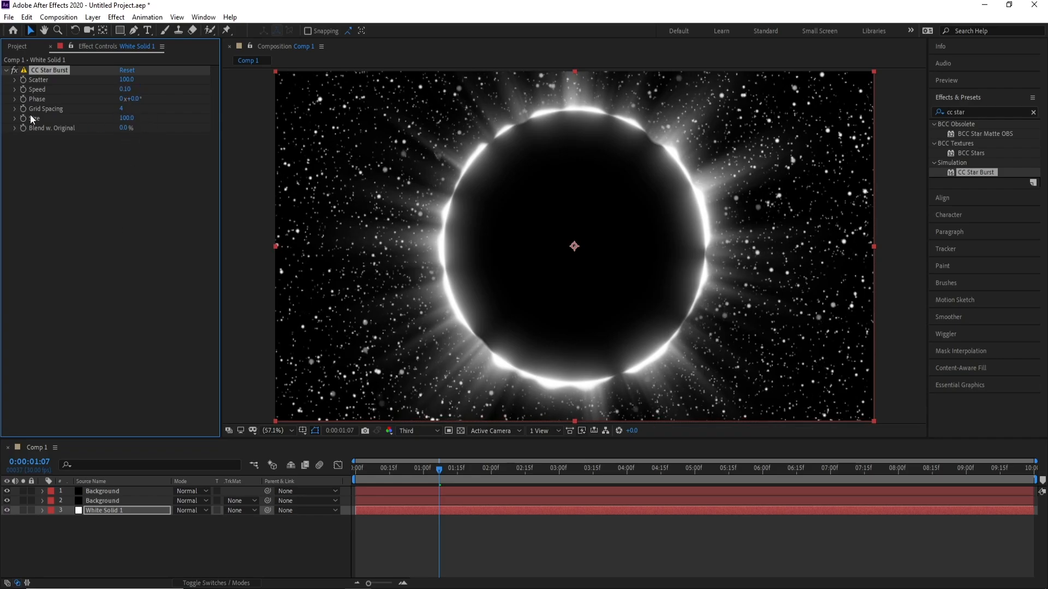
pyautogui.click(122, 108)
pyautogui.write('1')
pyautogui.press('Return')
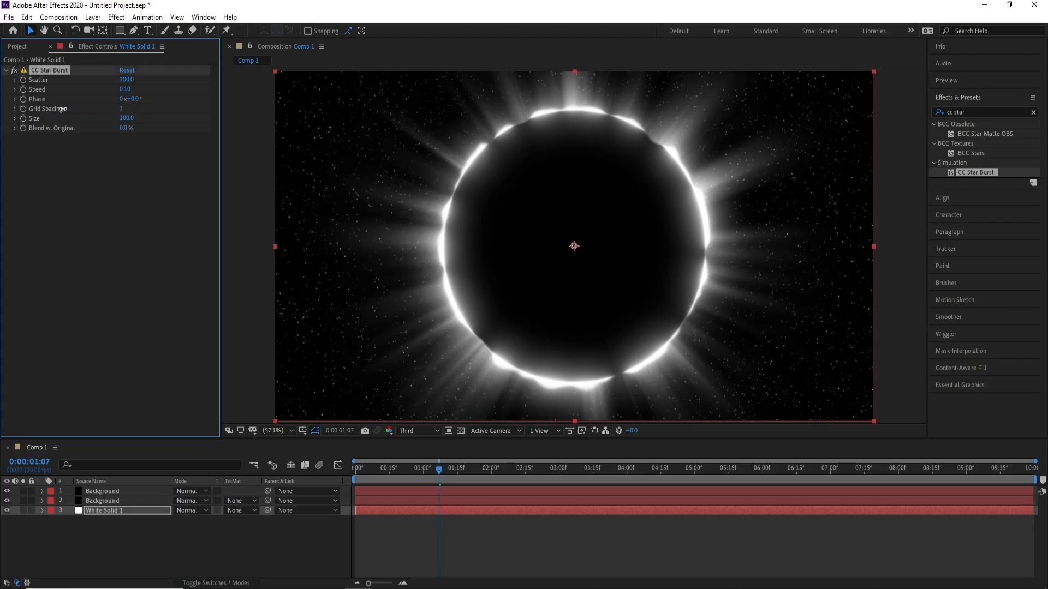
# Set the CC Star Burst scatter to 133 and play back the star motion from 0:00:01:07
pyautogui.click(127, 80)
pyautogui.write('123')
pyautogui.press('Return')
pyautogui.moveTo(144, 86); pyautogui.dragTo(150, 86)
pyautogui.press('space')
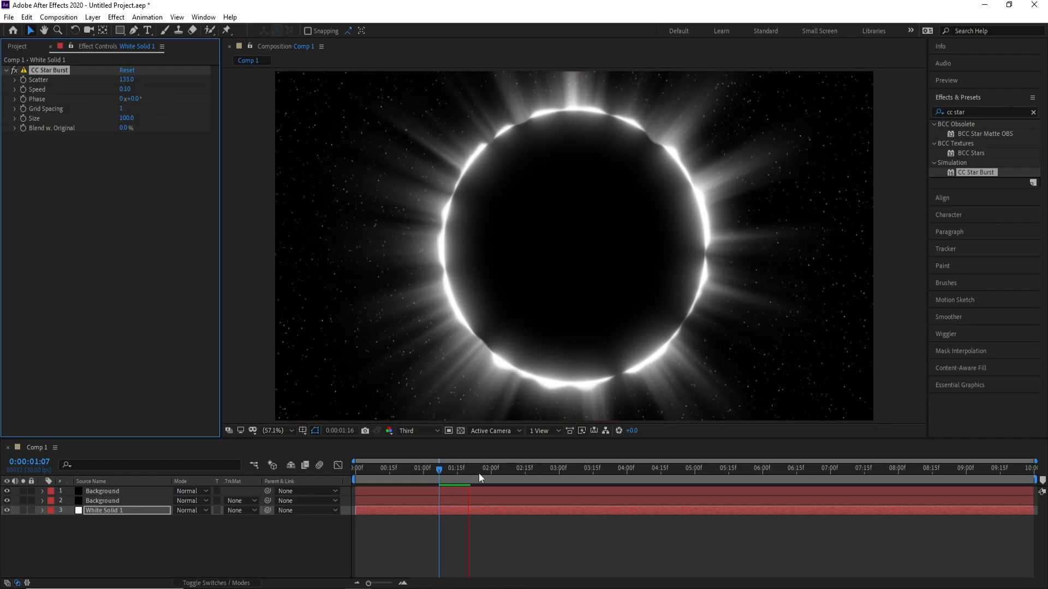
pyautogui.press('space')
pyautogui.press('space')
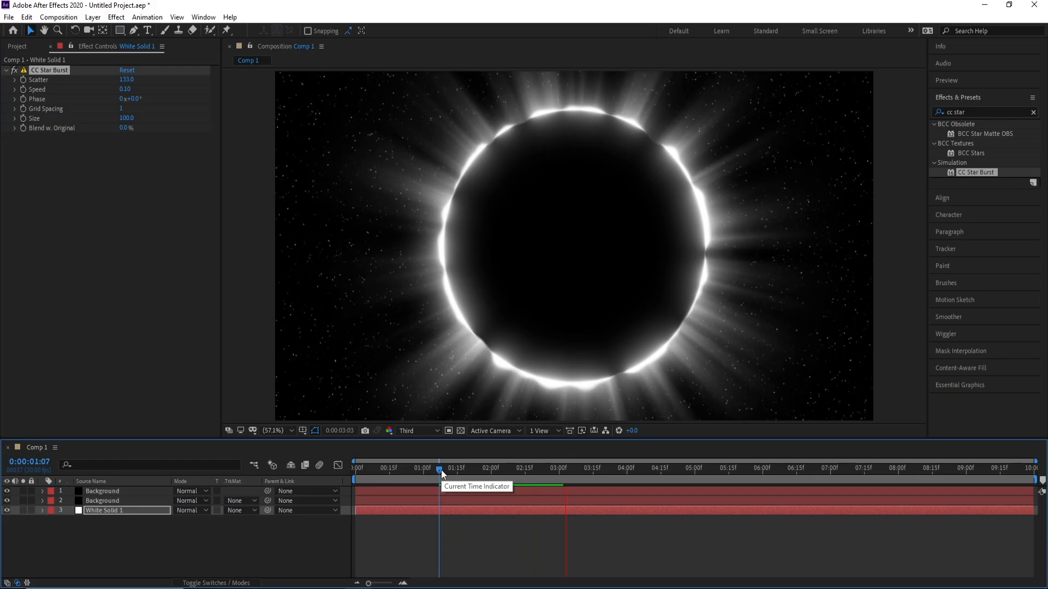
pyautogui.press('space')
pyautogui.press('space')
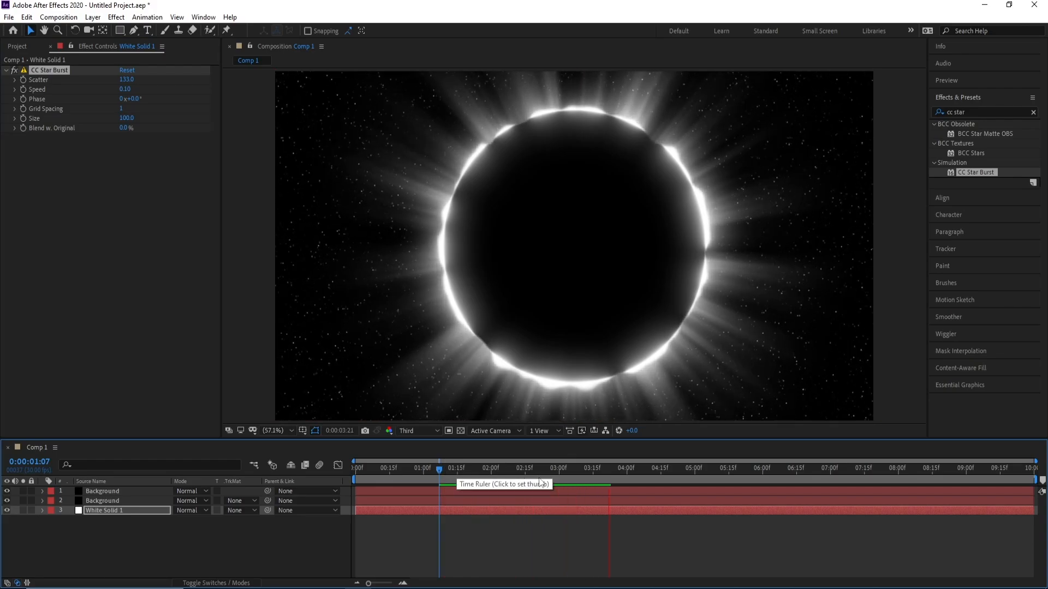
# Set the CC Star Burst scatter to 171 and speed to 0.05, and preview the animation from 0:00:03:24
pyautogui.moveTo(127, 80)
pyautogui.mouseDown()
pyautogui.moveTo(159, 92)
pyautogui.moveTo(120, 92)
pyautogui.mouseUp()
pyautogui.press('space')
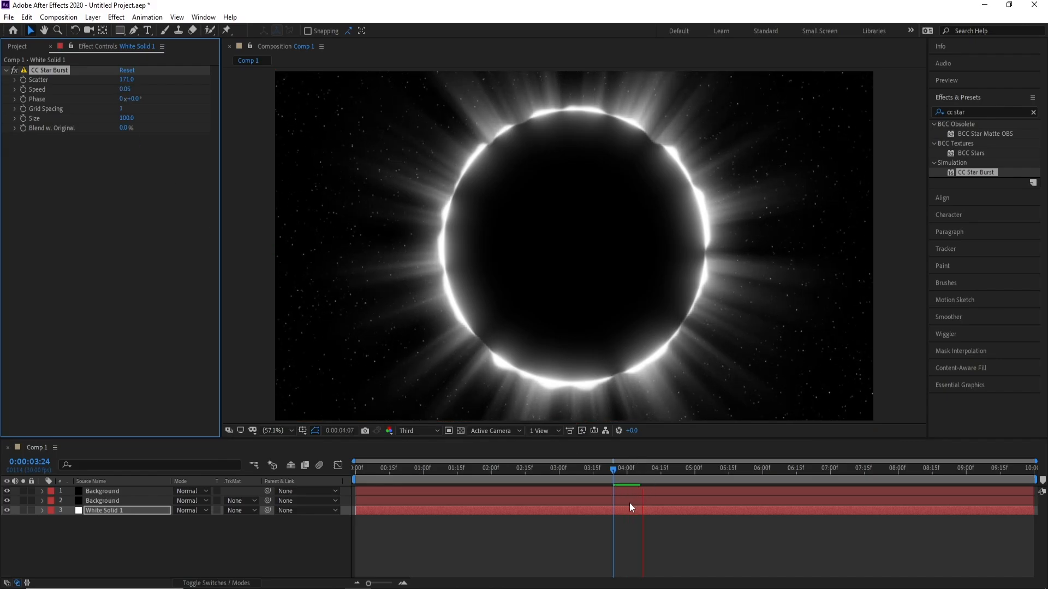
pyautogui.click(611, 468)
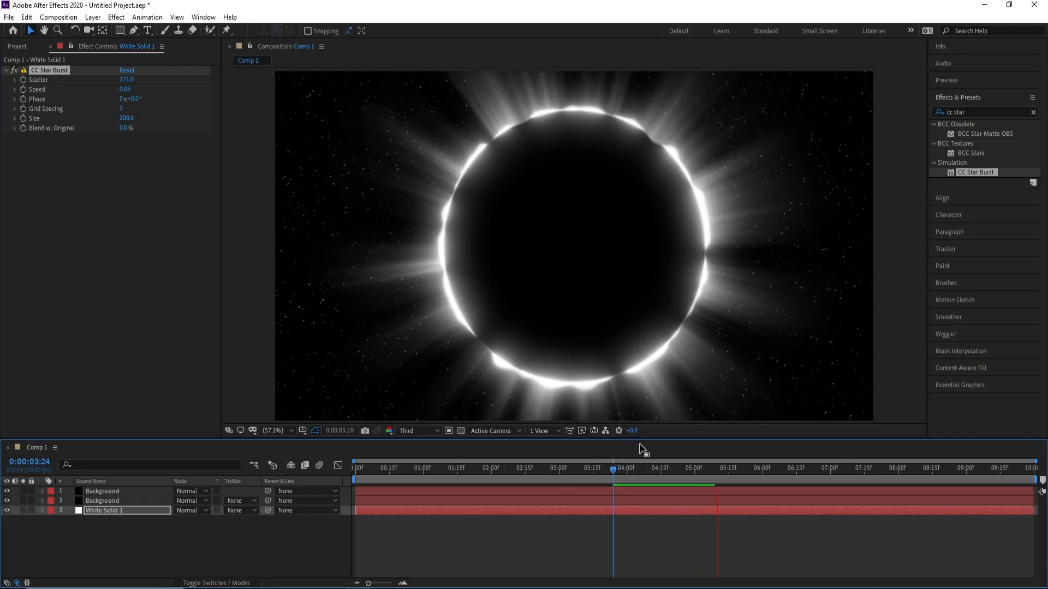
pyautogui.press('space')
pyautogui.press('space')
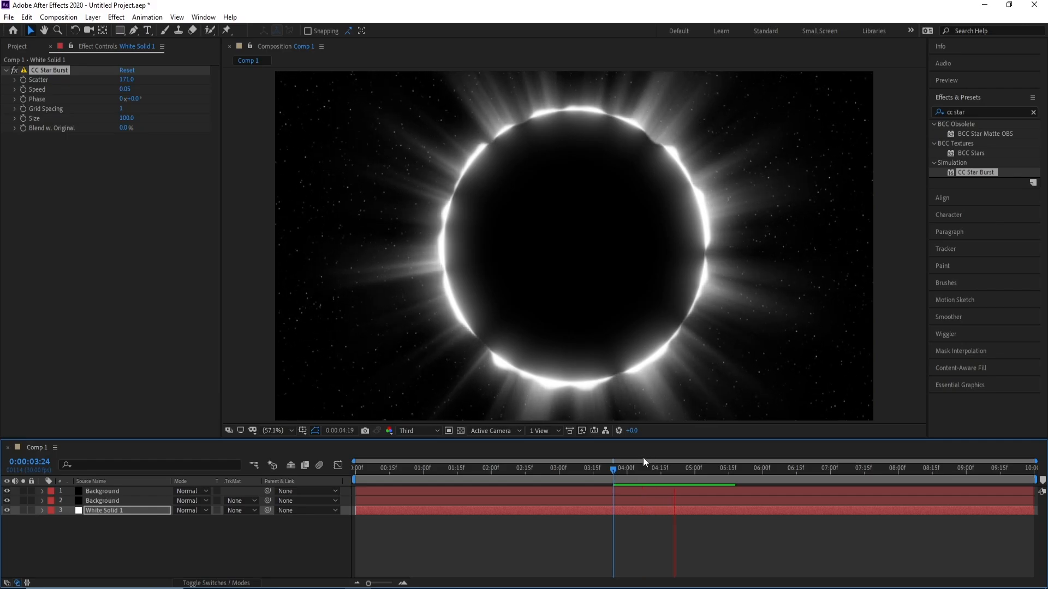
# Switch the preview resolution to Full and set the CC Star Burst scatter to 271, checking the stars from 0:00:03:08
pyautogui.click(407, 431)
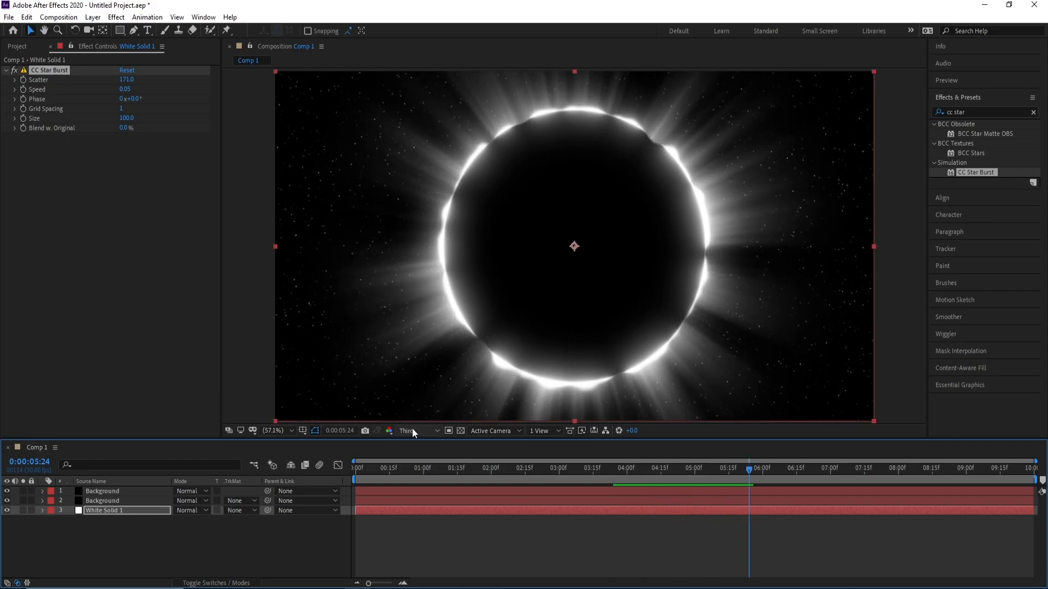
pyautogui.click(413, 458)
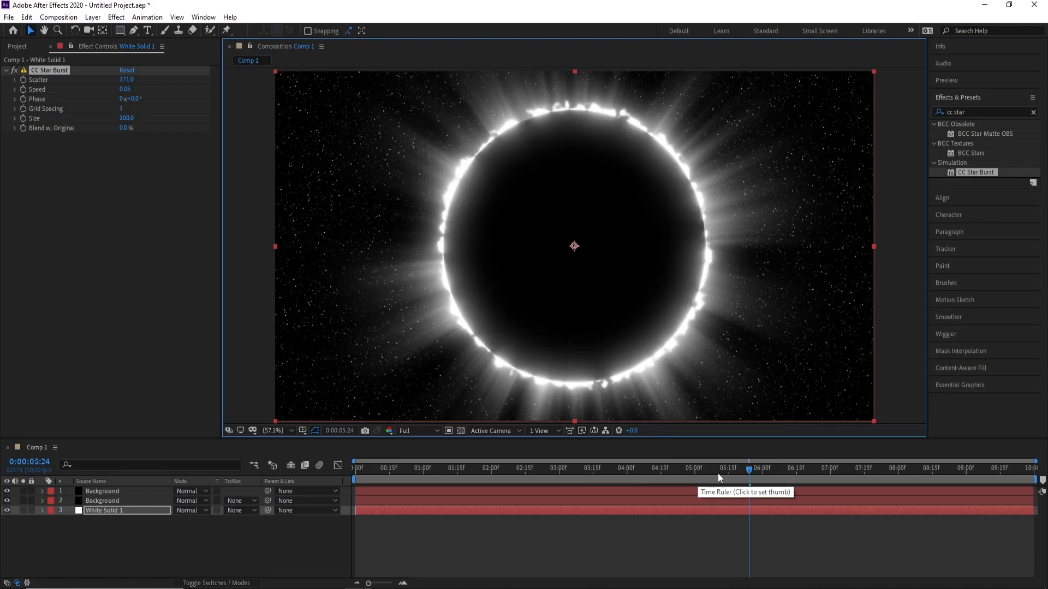
pyautogui.click(577, 471)
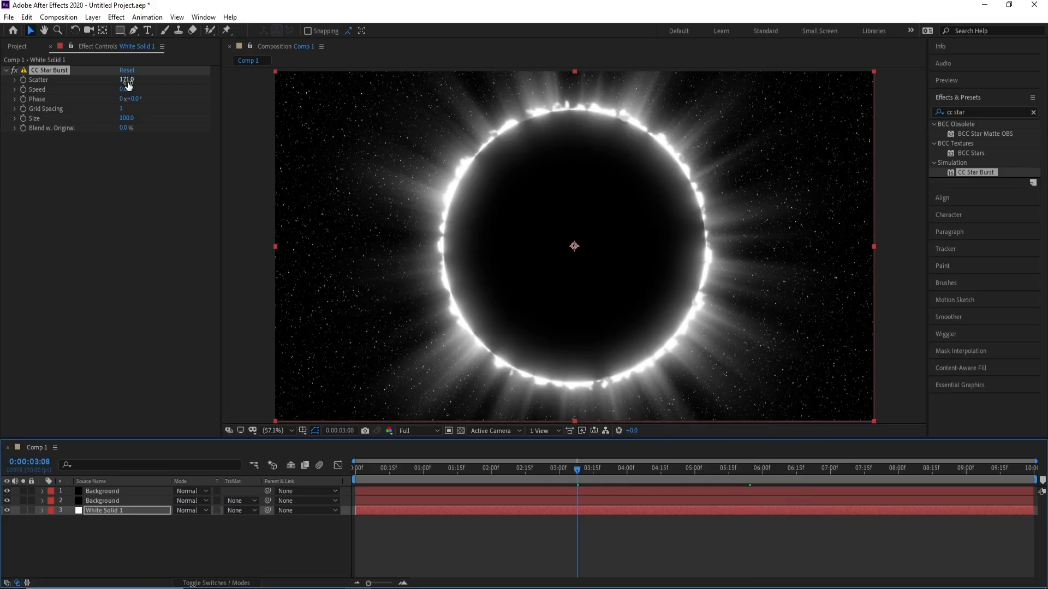
pyautogui.moveTo(131, 81); pyautogui.dragTo(197, 97)
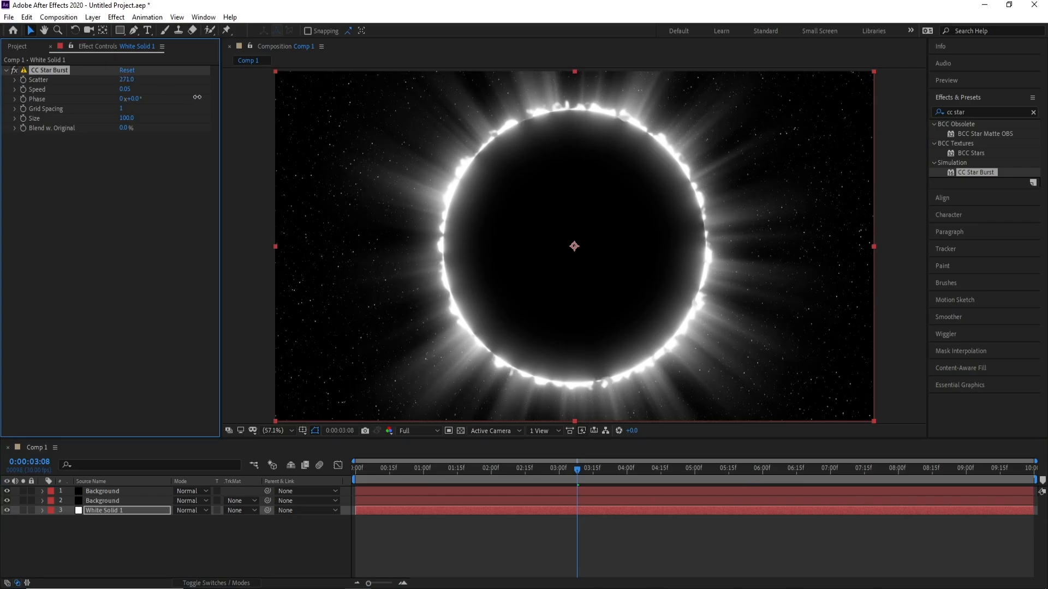
pyautogui.press('space')
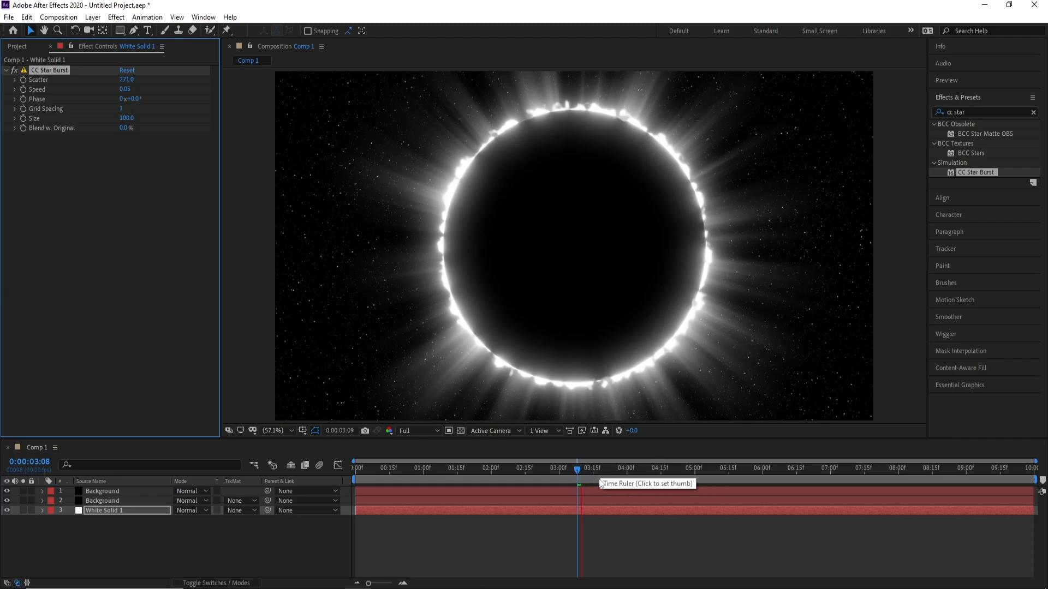
# Set the CC Radial Blur amount on the lower Background layer to 185 and check the rays around 0:00:03:01
pyautogui.click(102, 502)
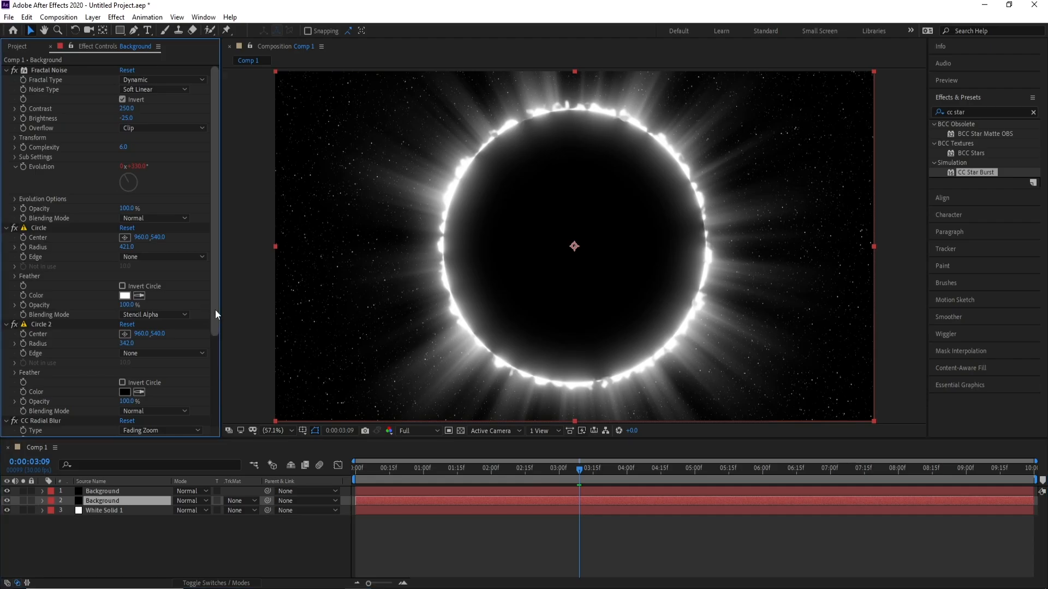
pyautogui.moveTo(215, 310); pyautogui.dragTo(215, 378)
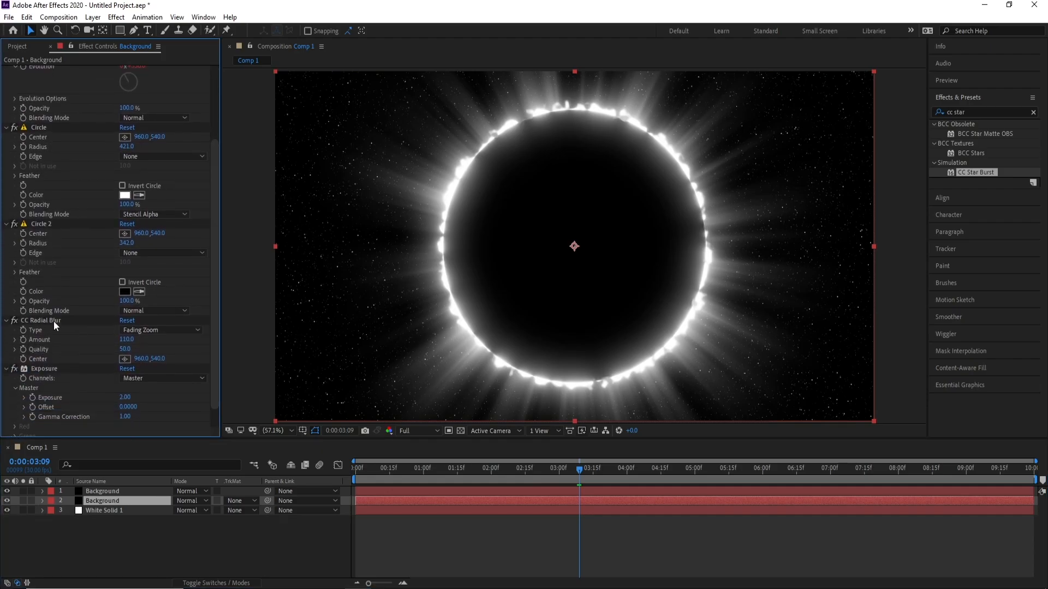
pyautogui.moveTo(132, 339); pyautogui.dragTo(146, 344)
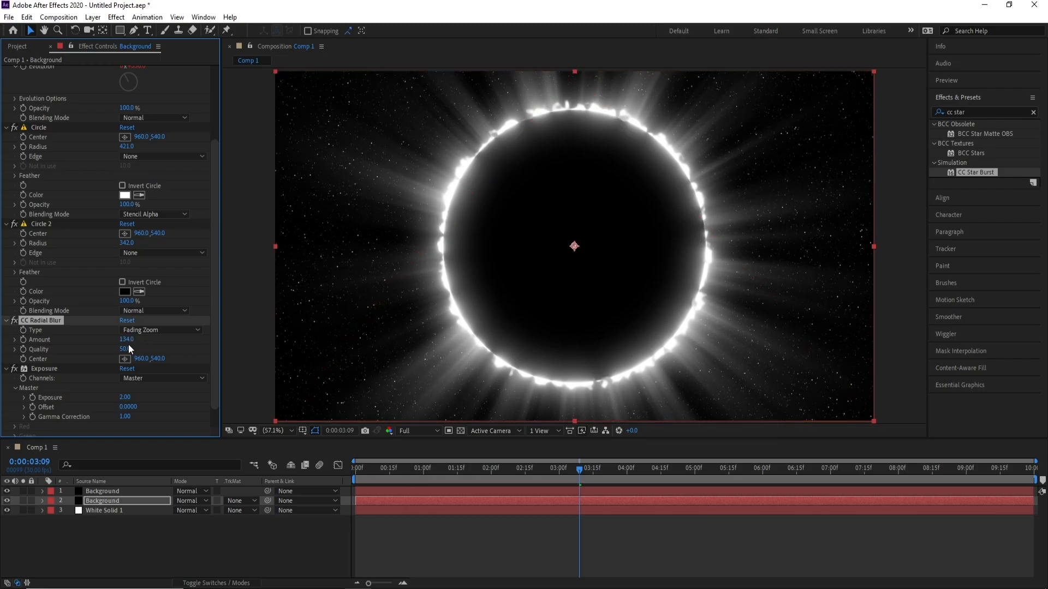
pyautogui.moveTo(128, 339); pyautogui.dragTo(159, 342)
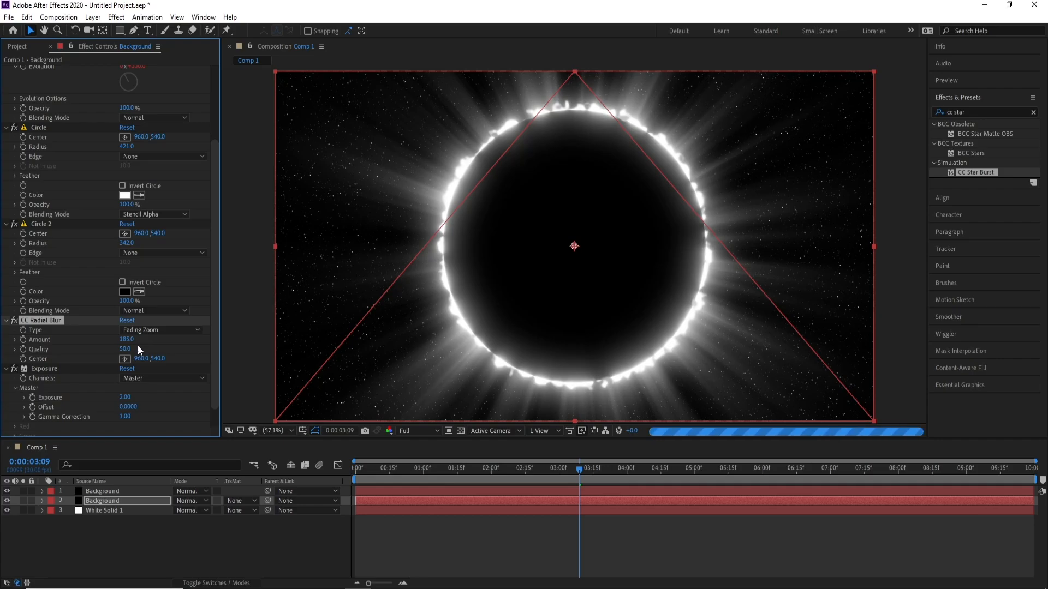
pyautogui.press('space')
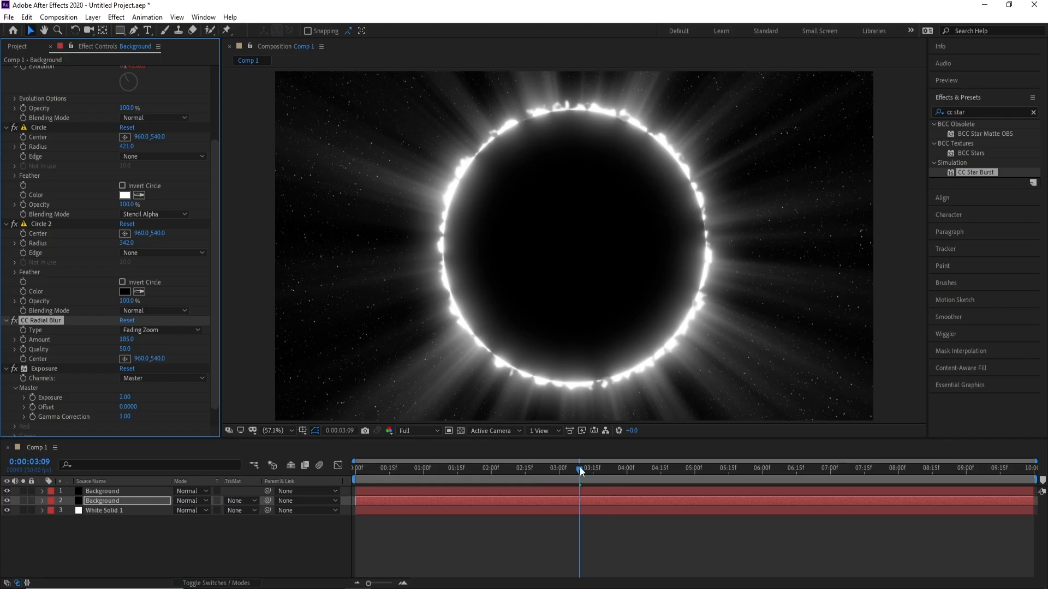
pyautogui.press('space')
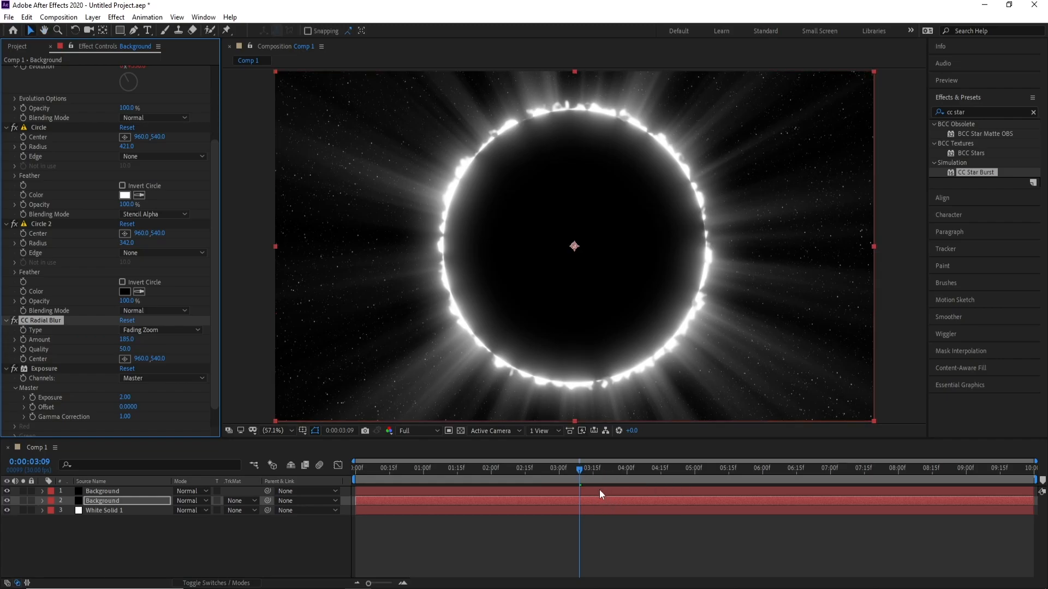
pyautogui.click(561, 473)
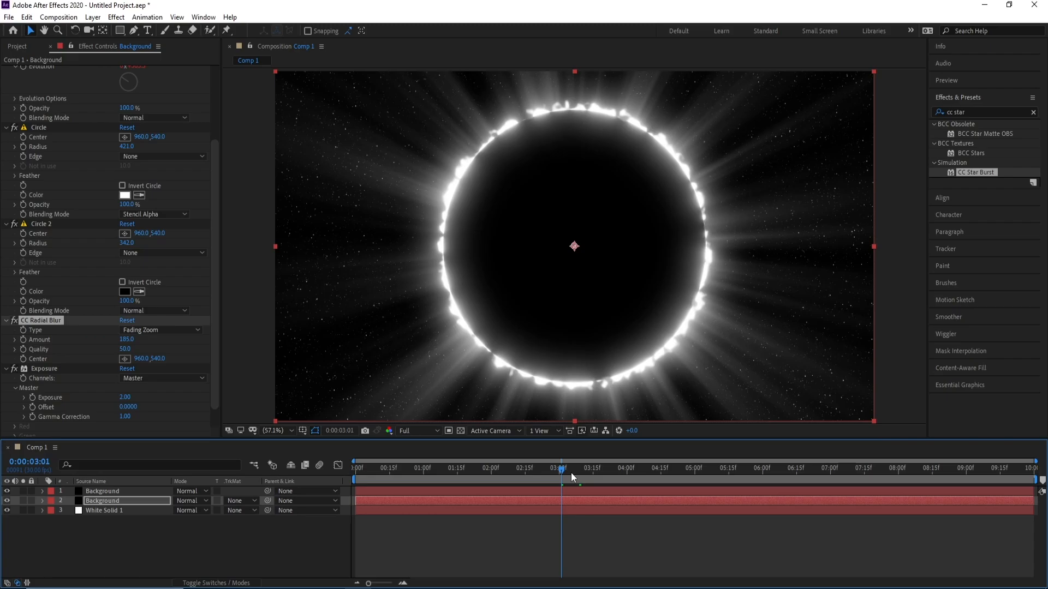
# Add an adjustment layer above the upper Background layer and apply the Deep Glow effect to it
pyautogui.click(115, 492)
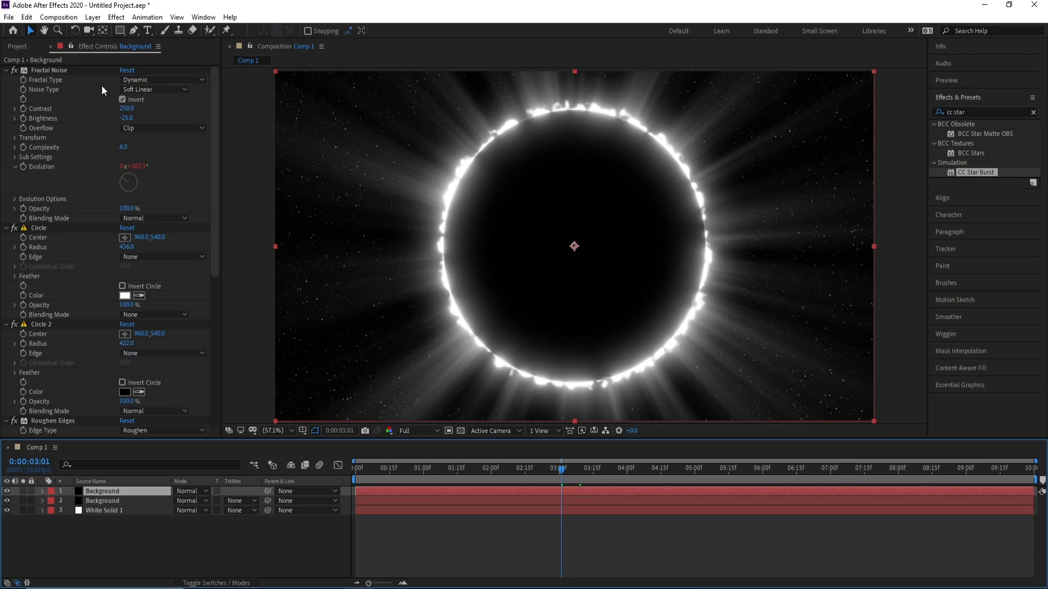
pyautogui.click(93, 17)
pyautogui.moveTo(136, 30)
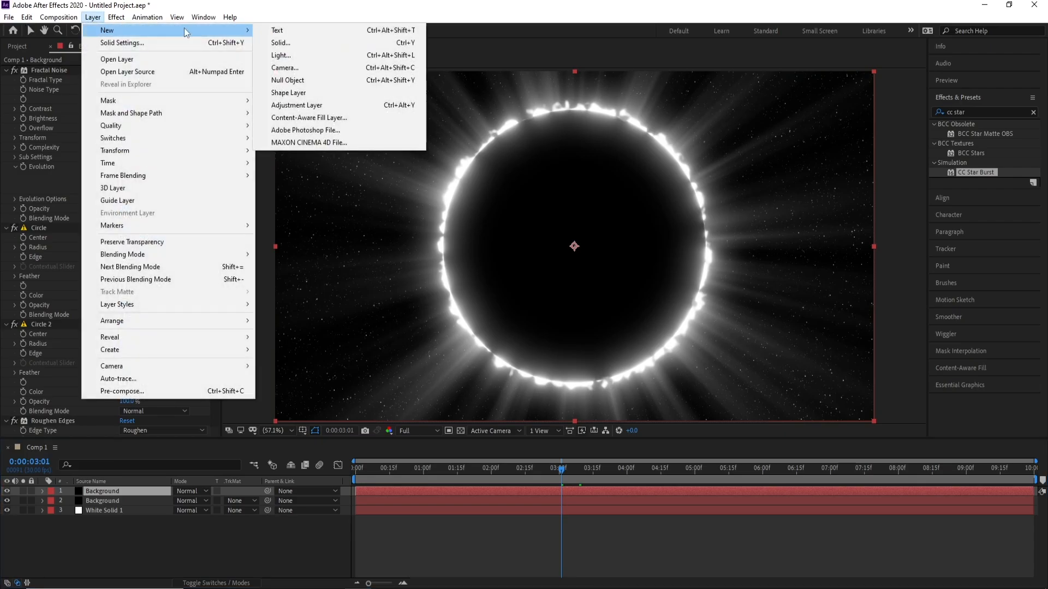
pyautogui.click(282, 105)
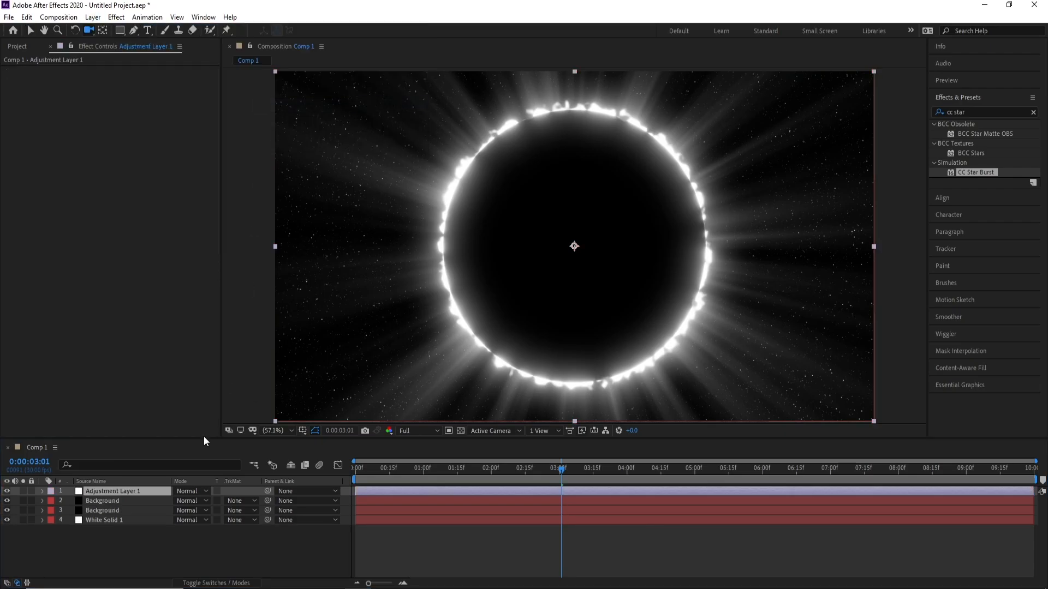
pyautogui.click(975, 112)
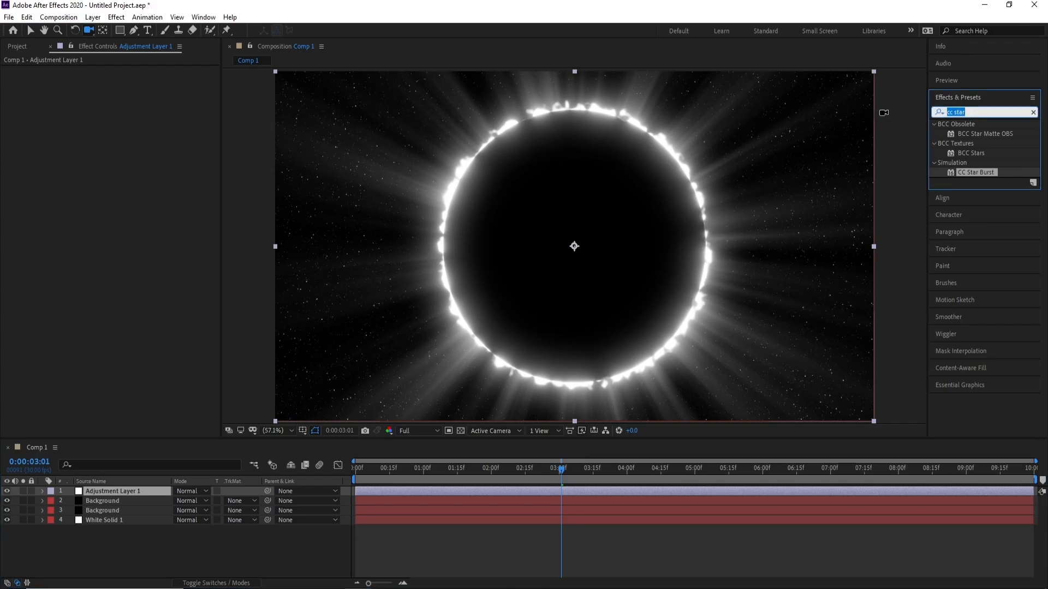
pyautogui.write('dee')
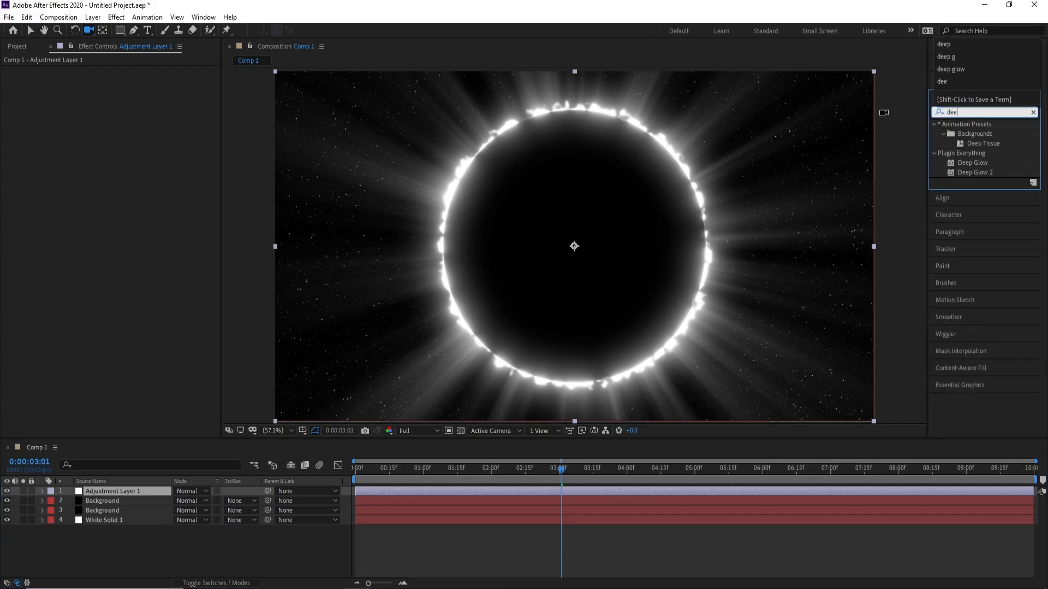
pyautogui.write('p')
pyautogui.doubleClick(969, 164)
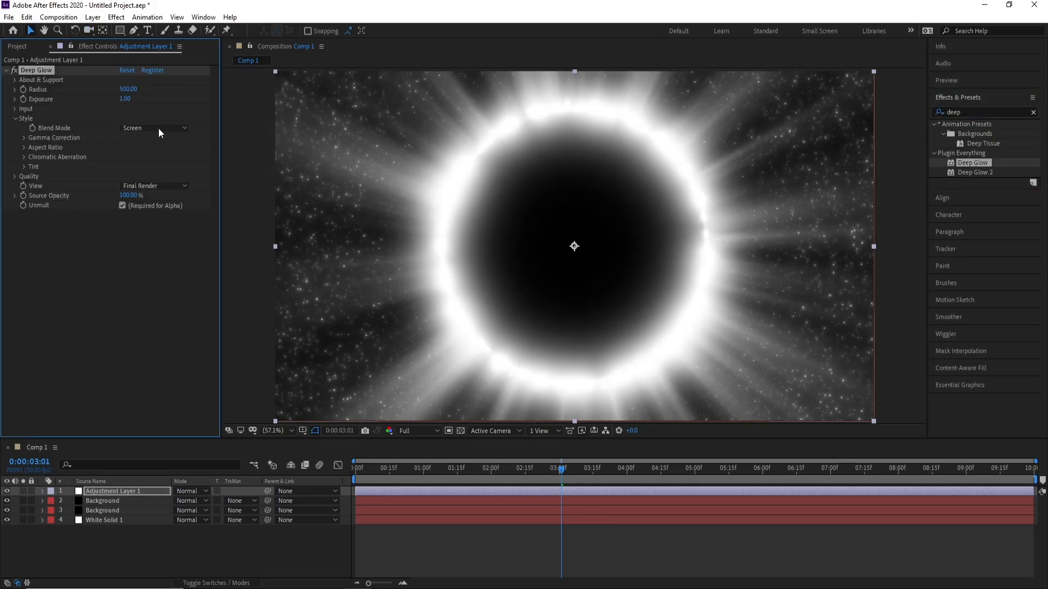
# Set the Deep Glow radius to 178 and its exposure to 0.16
pyautogui.click(131, 88)
pyautogui.write('200')
pyautogui.press('Return')
pyautogui.moveTo(126, 89)
pyautogui.mouseDown()
pyautogui.moveTo(75, 106)
pyautogui.moveTo(139, 88)
pyautogui.mouseUp()
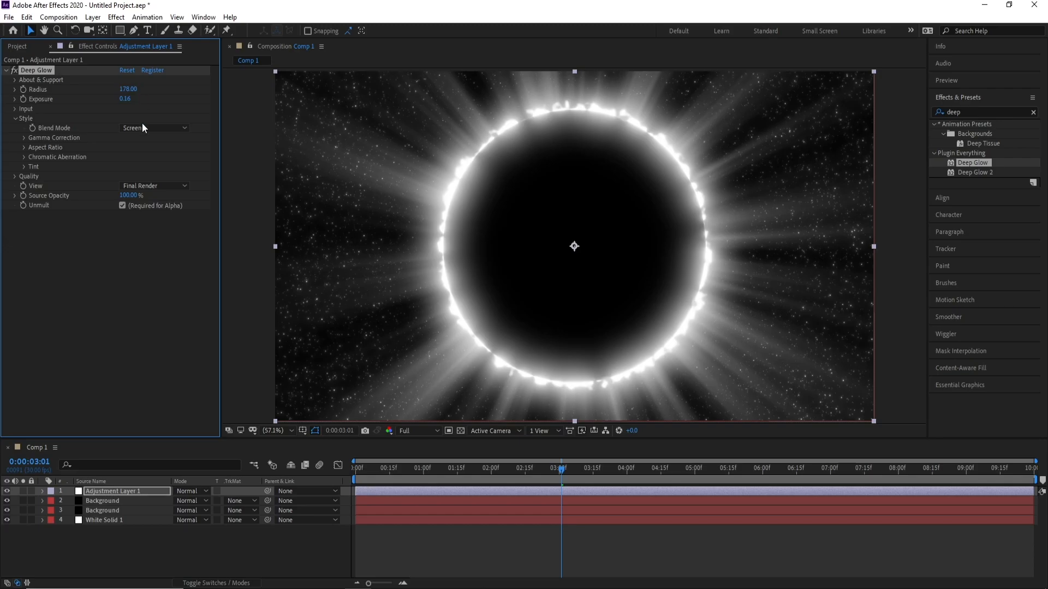
# Pre-compose the adjustment layer and both Background layers, moving all attributes into the new composition
pyautogui.click(94, 509)
pyautogui.keyDown('shift'); pyautogui.click(104, 490); pyautogui.keyUp('shift')
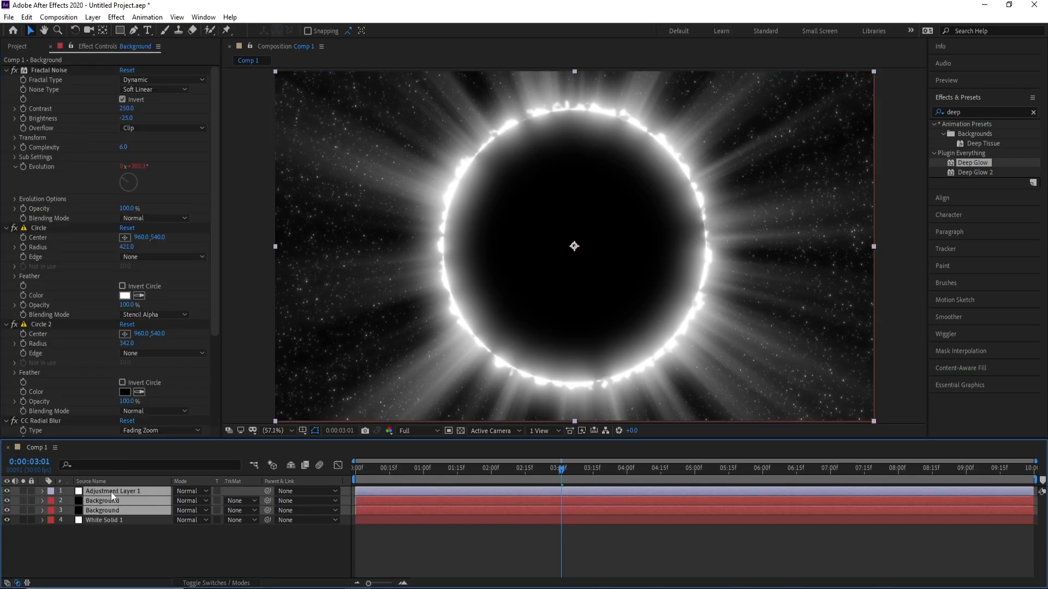
pyautogui.rightClick(115, 495)
pyautogui.click(160, 447)
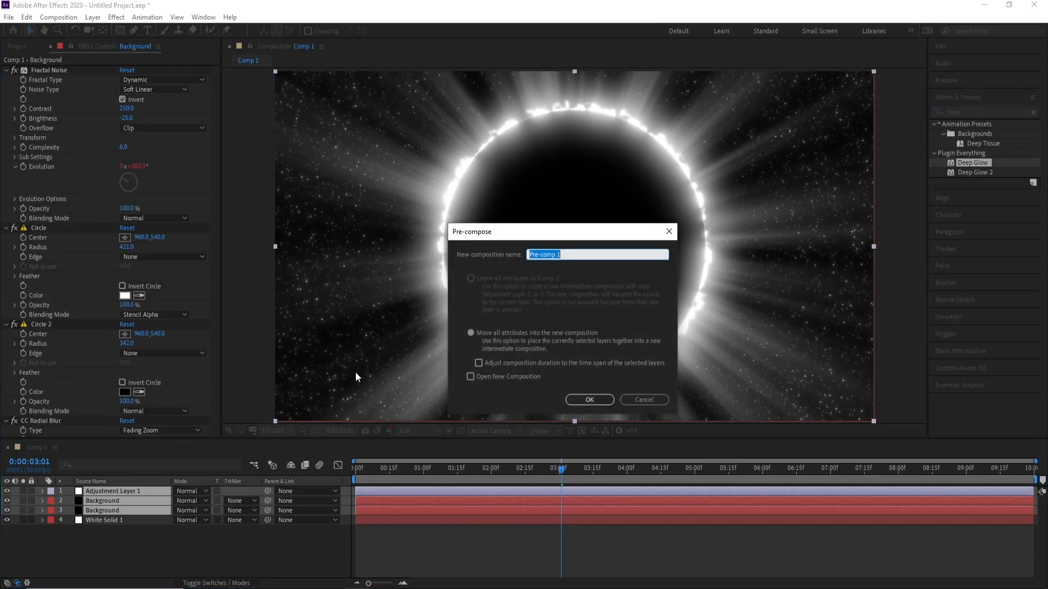
pyautogui.click(587, 399)
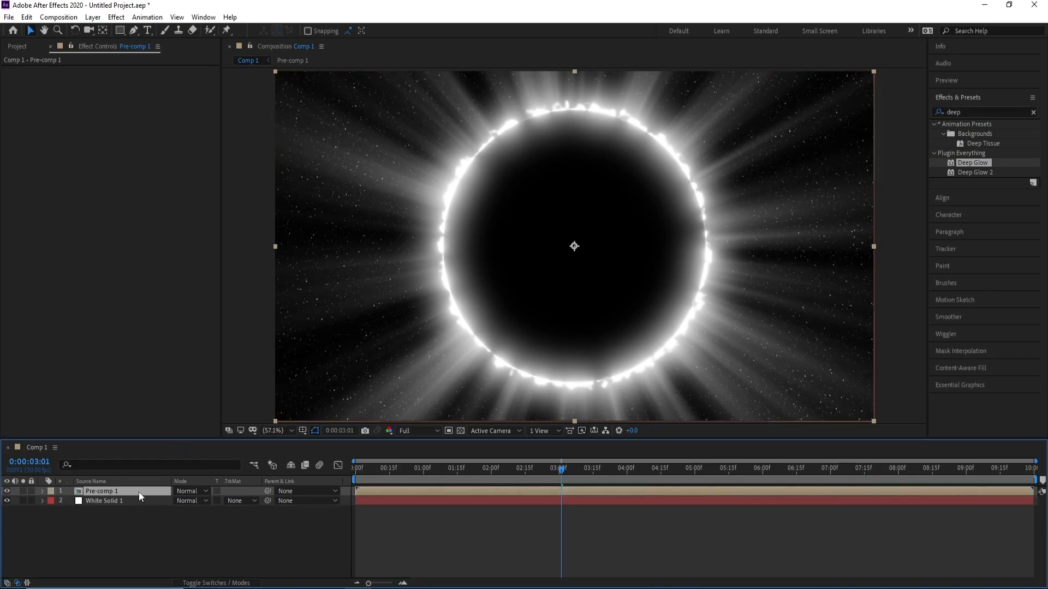
# Set the pre-comp layer's blending mode to Screen and preview the animation from 0:00:00:00
pyautogui.click(187, 491)
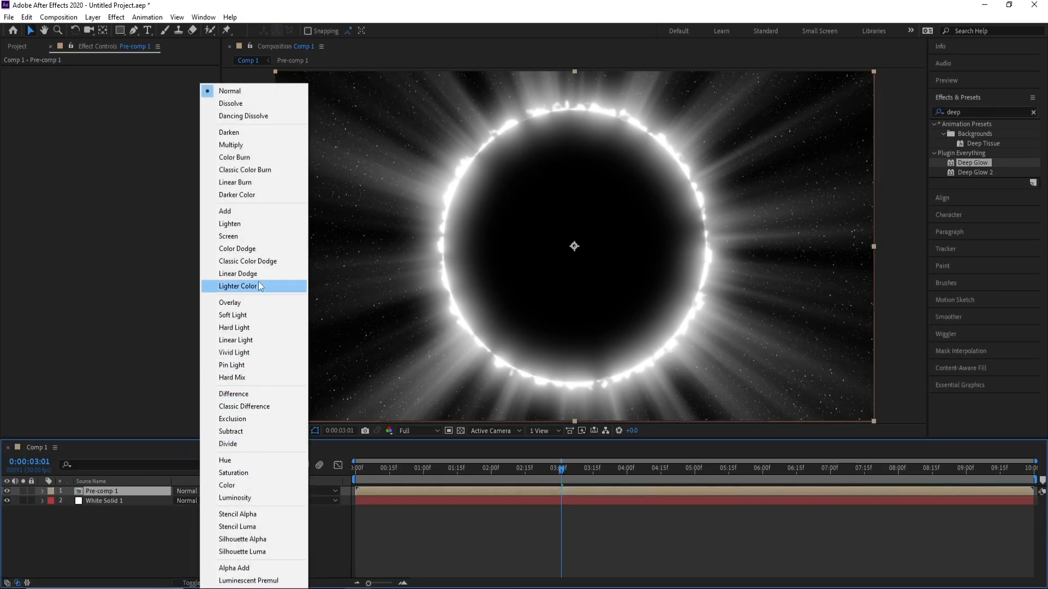
pyautogui.click(250, 234)
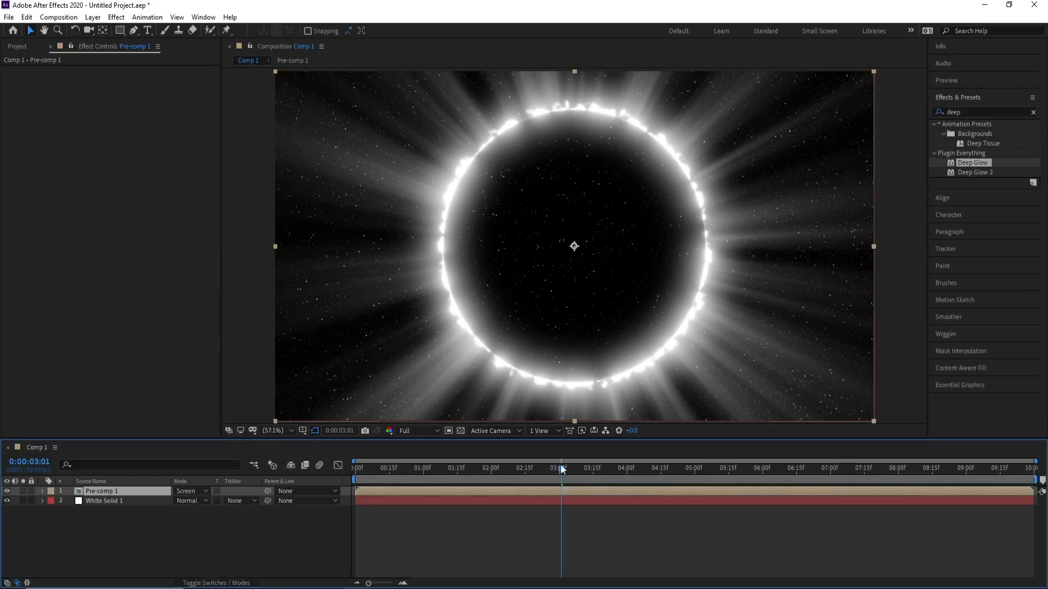
pyautogui.moveTo(562, 473); pyautogui.dragTo(333, 489)
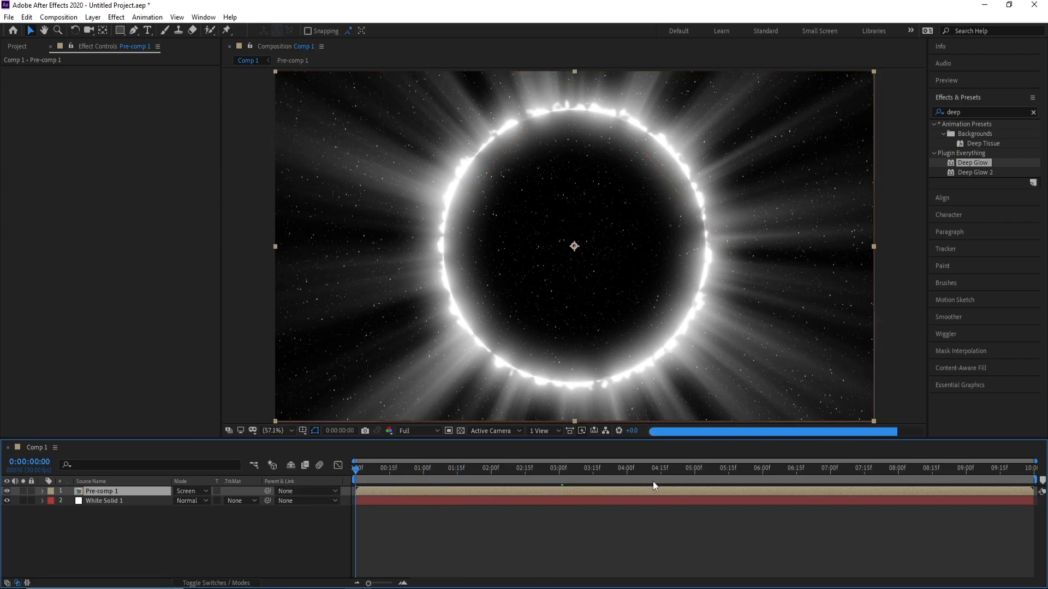
pyautogui.click(401, 520)
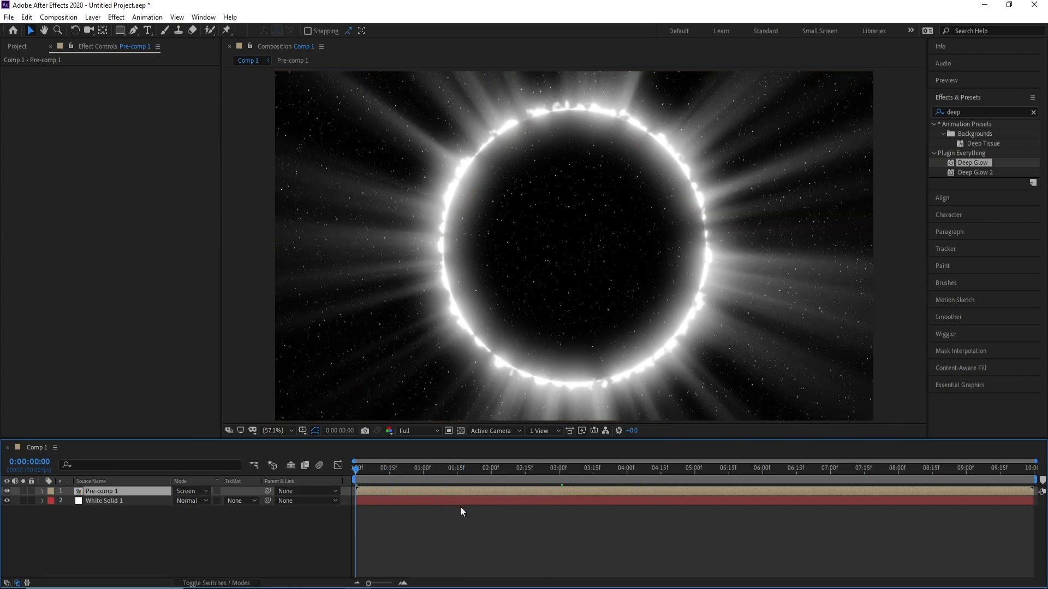